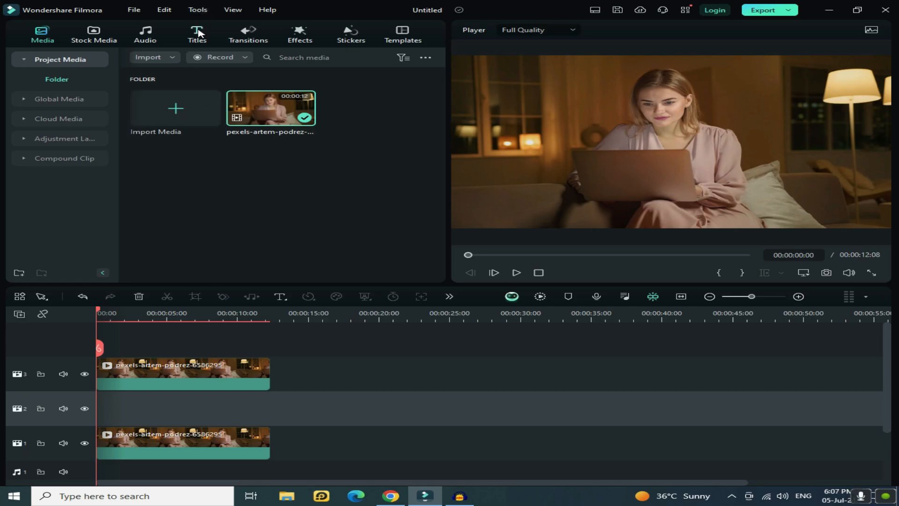
- Enable Smart Cutout for the clip on video track 3, open its cutout editor and brush over the woman and laptop
{"action": "double_click", "coordinate": [172, 369]}
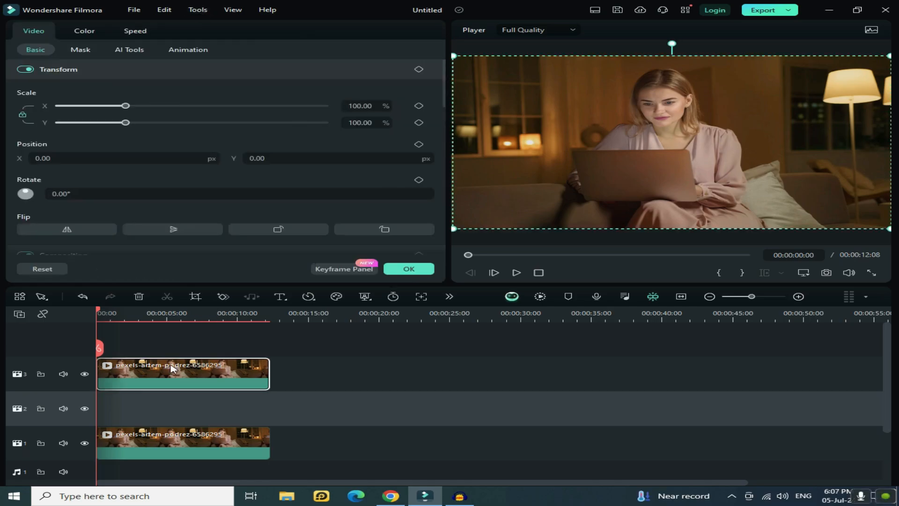
{"action": "left_click", "coordinate": [131, 50]}
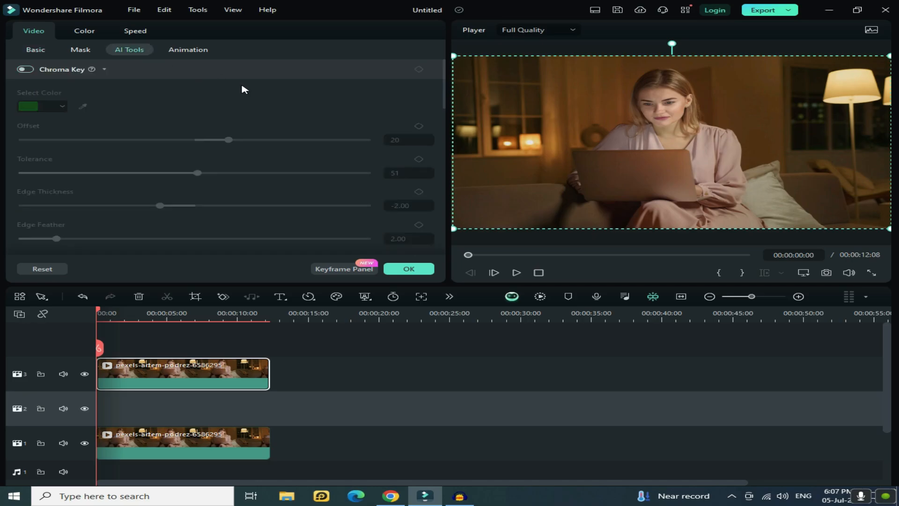
{"action": "left_click_drag", "start_coordinate": [441, 89], "coordinate": [450, 159]}
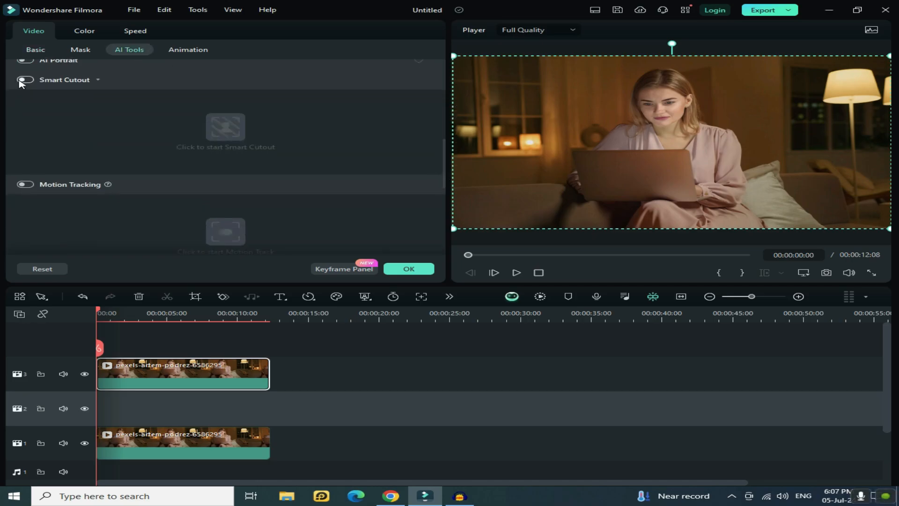
{"action": "left_click", "coordinate": [22, 80]}
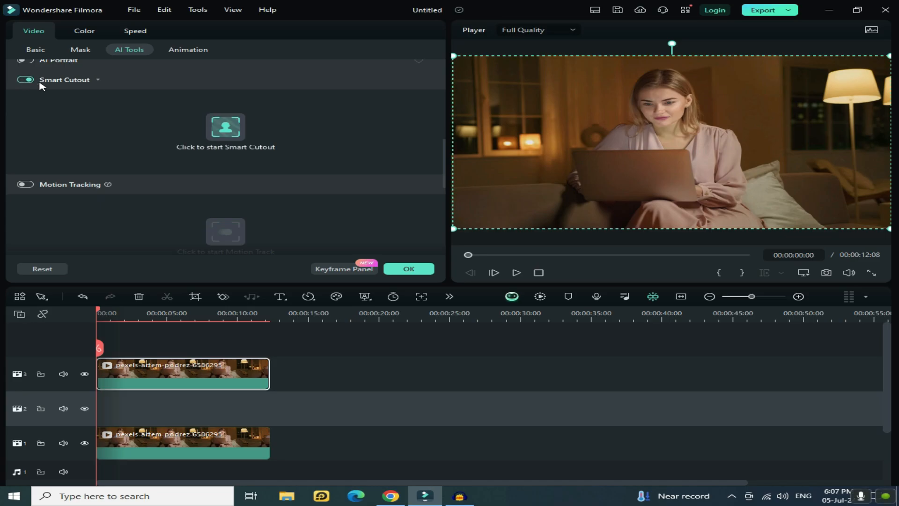
{"action": "left_click", "coordinate": [224, 131]}
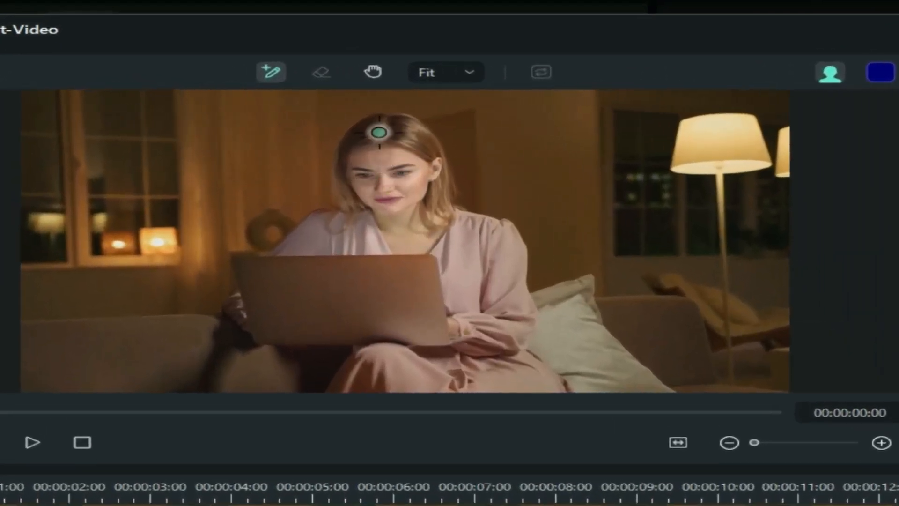
{"action": "left_click_drag", "start_coordinate": [379, 133], "coordinate": [413, 349]}
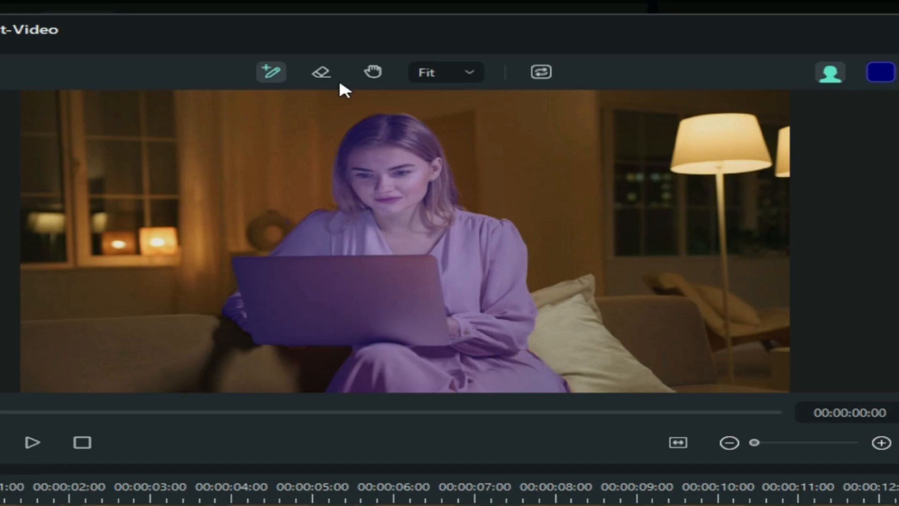
- Erase the stray selection spot on the background beside the woman's shoulder, working at 100% zoom
{"action": "left_click", "coordinate": [427, 70]}
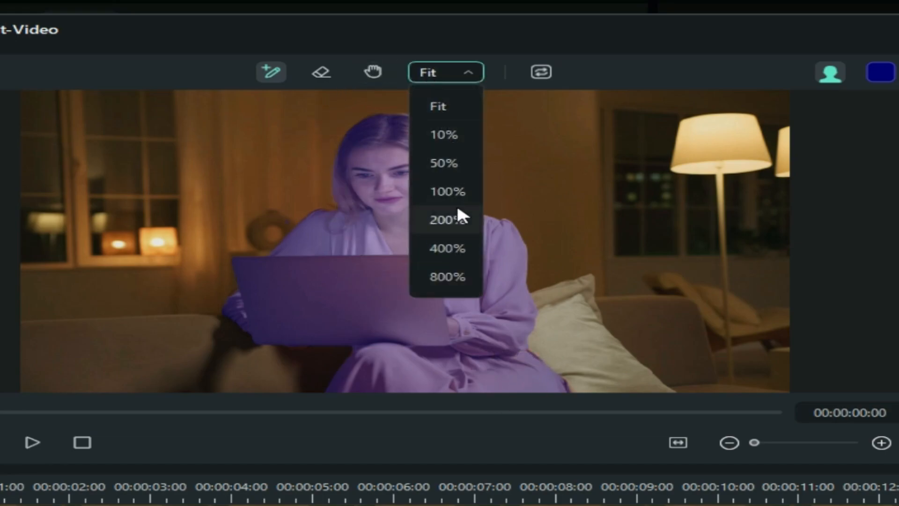
{"action": "left_click", "coordinate": [456, 193]}
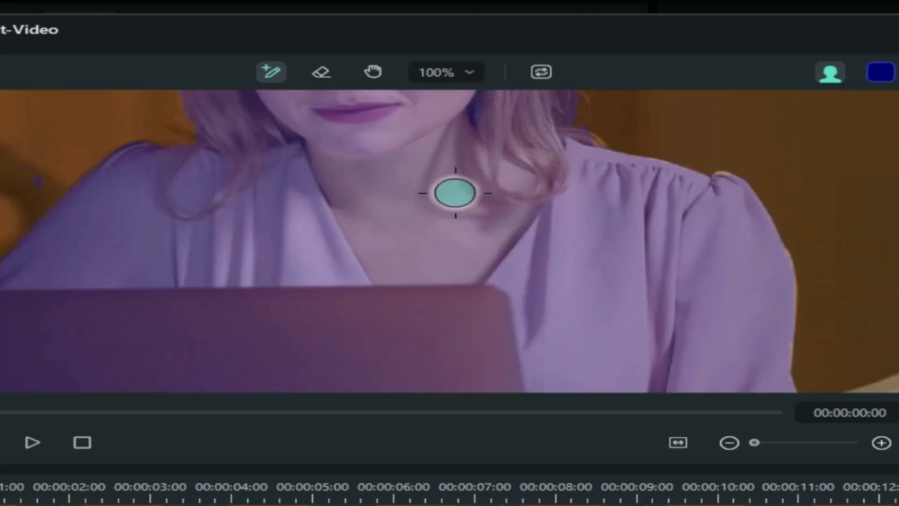
{"action": "left_click", "coordinate": [370, 68]}
{"action": "left_click_drag", "start_coordinate": [140, 161], "coordinate": [187, 223]}
{"action": "mouse_move", "coordinate": [395, 294]}
{"action": "left_mouse_down"}
{"action": "mouse_move", "coordinate": [536, 285]}
{"action": "mouse_move", "coordinate": [490, 261]}
{"action": "mouse_move", "coordinate": [608, 198]}
{"action": "mouse_move", "coordinate": [617, 256]}
{"action": "mouse_move", "coordinate": [576, 318]}
{"action": "left_mouse_up"}
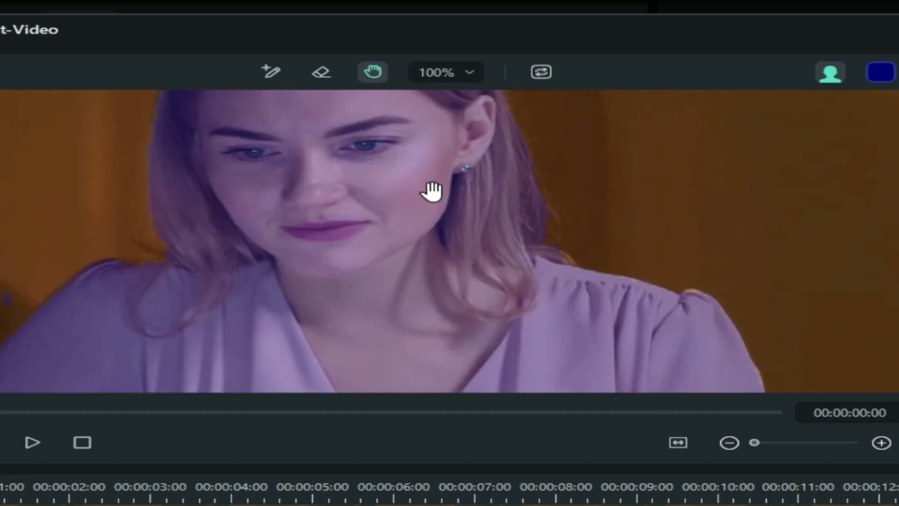
{"action": "left_click", "coordinate": [272, 71]}
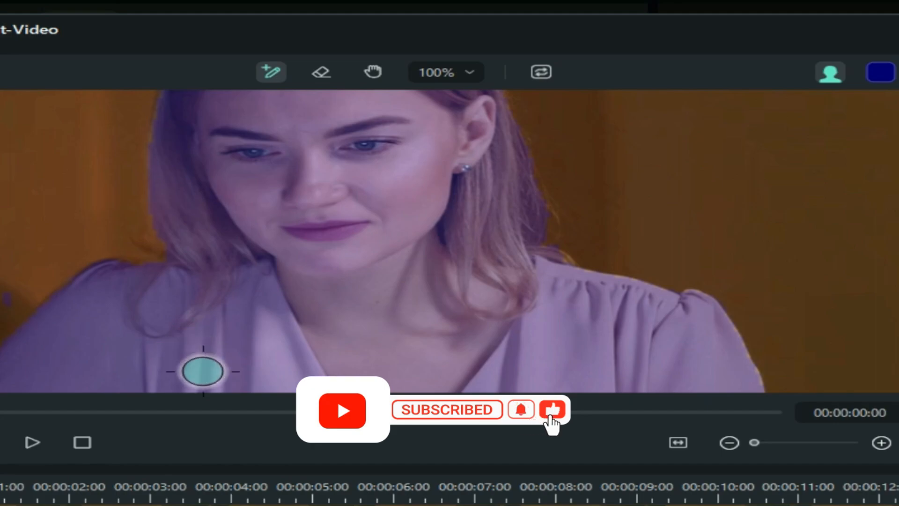
{"action": "left_click", "coordinate": [372, 71]}
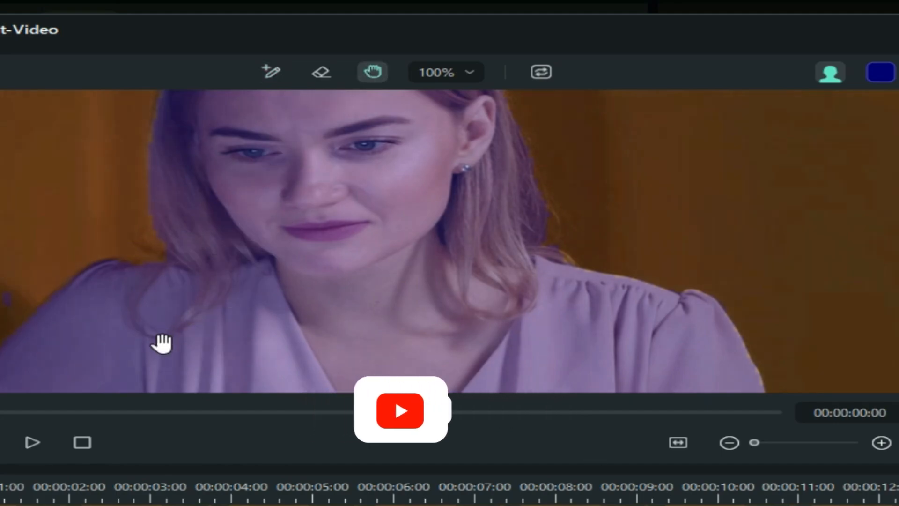
{"action": "left_click_drag", "start_coordinate": [161, 341], "coordinate": [328, 275]}
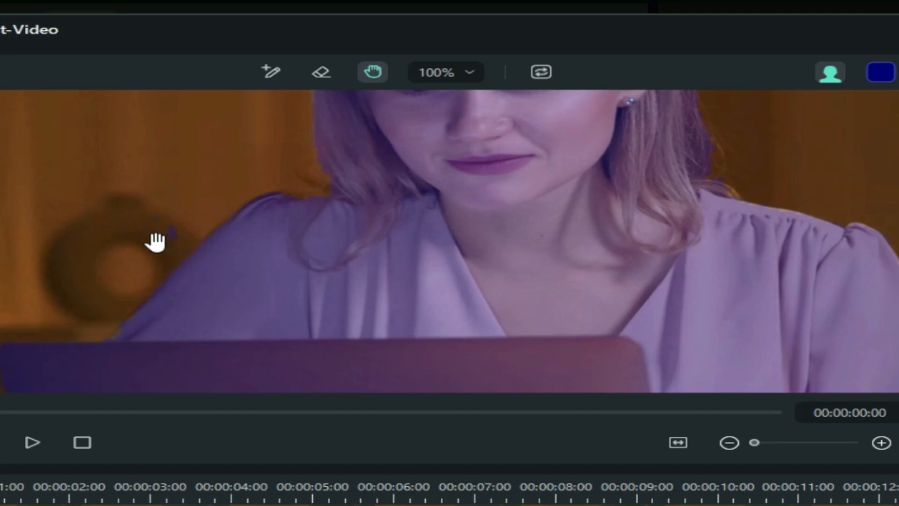
{"action": "left_click", "coordinate": [321, 71]}
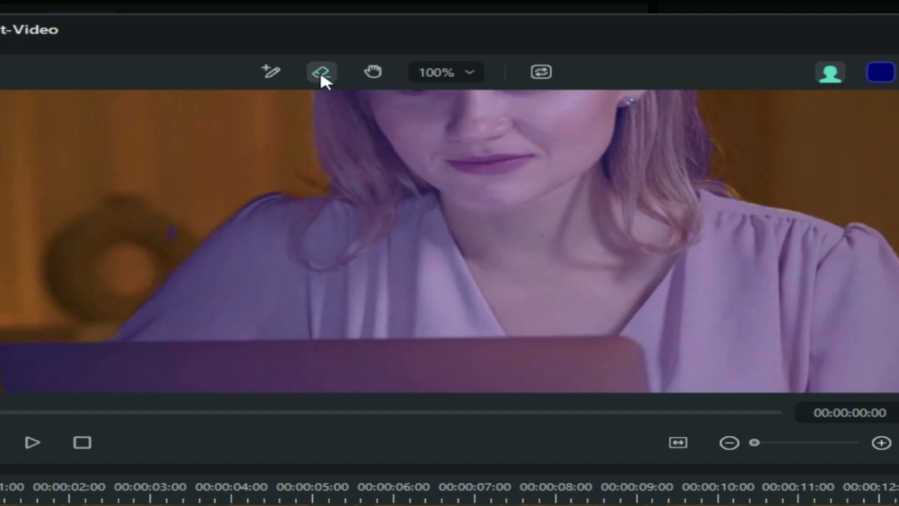
{"action": "left_click", "coordinate": [169, 233]}
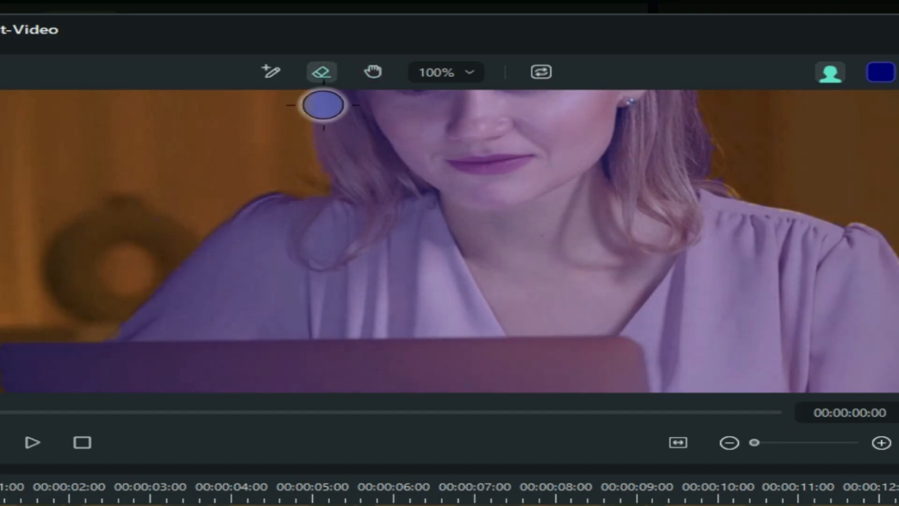
- Run Smart Cutout on the clip in Simple Mode and save the cutout
{"action": "left_click", "coordinate": [373, 73]}
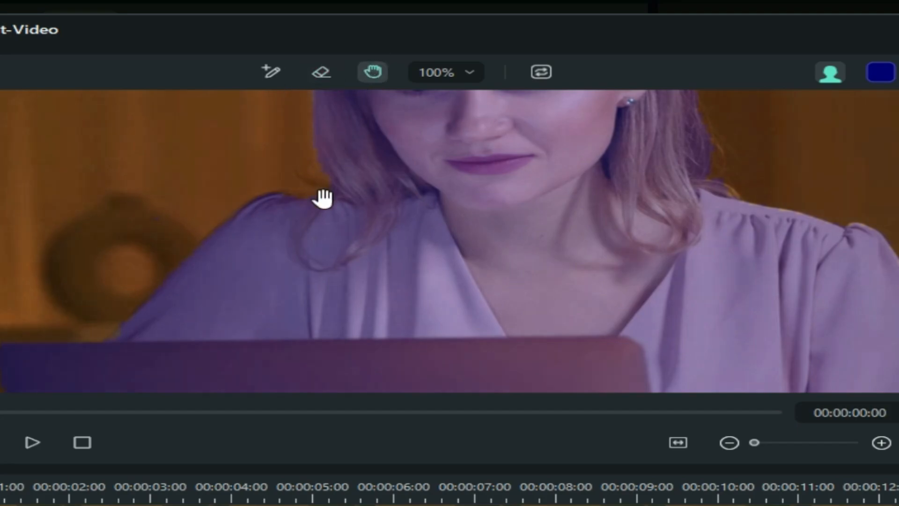
{"action": "left_click_drag", "start_coordinate": [321, 261], "coordinate": [379, 136]}
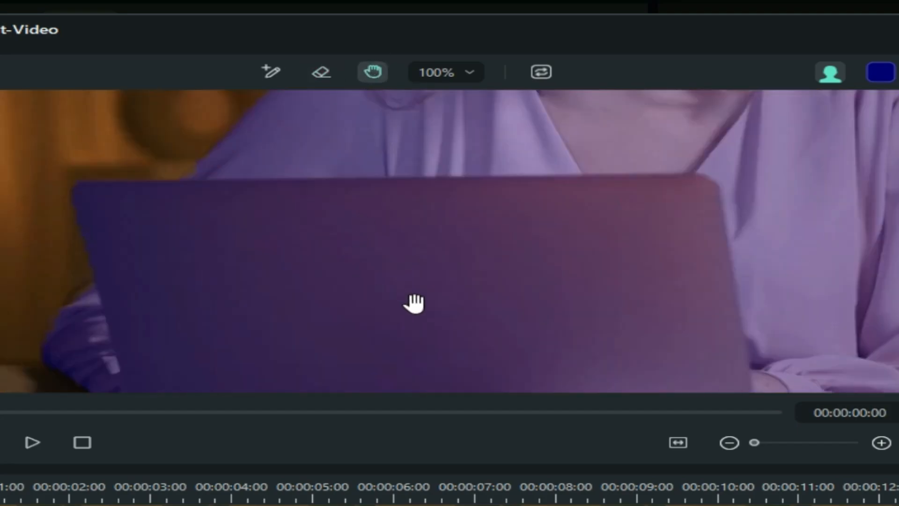
{"action": "left_click_drag", "start_coordinate": [413, 303], "coordinate": [393, 117]}
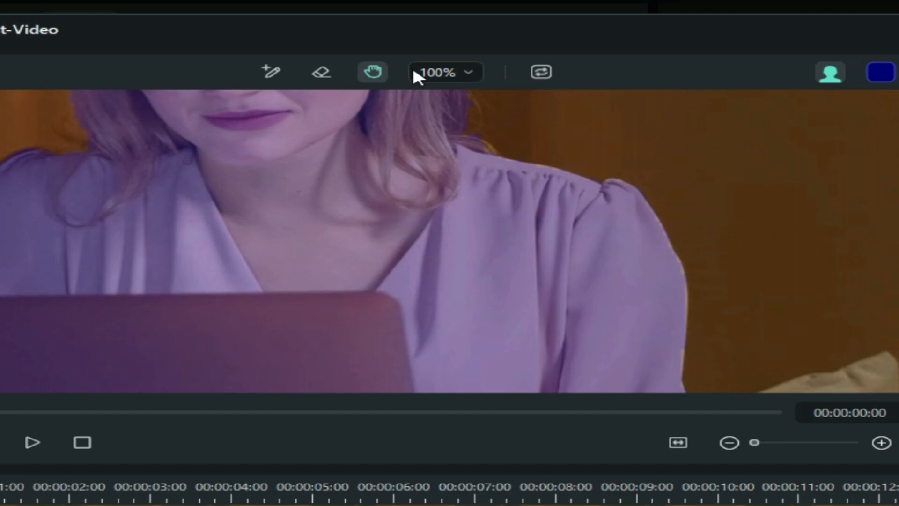
{"action": "left_click", "coordinate": [433, 73]}
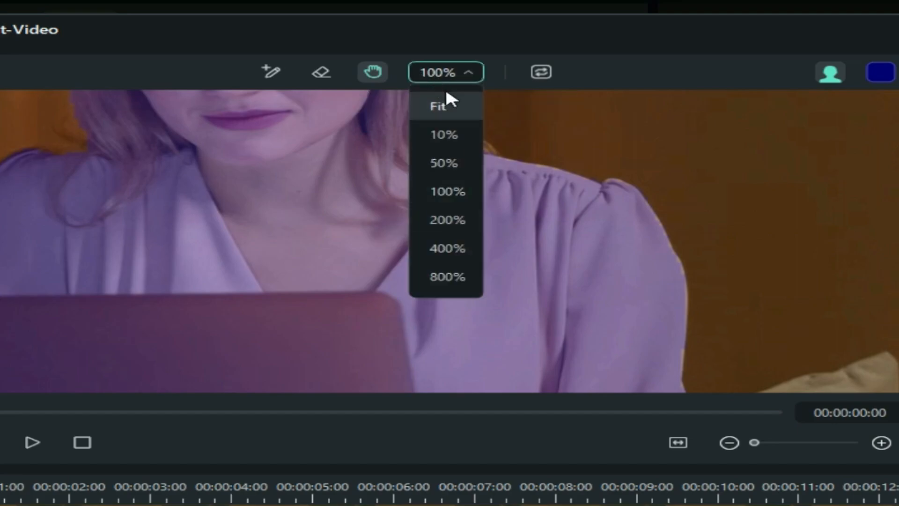
{"action": "left_click", "coordinate": [445, 93]}
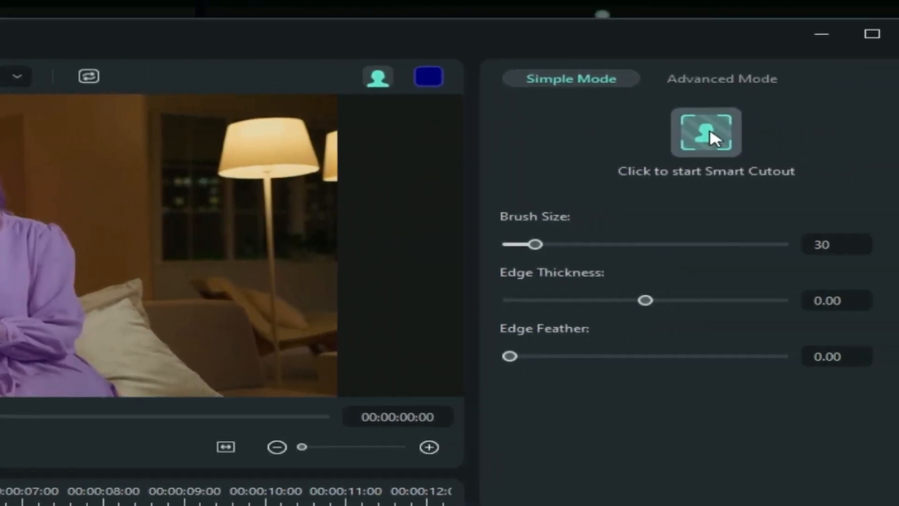
{"action": "left_click", "coordinate": [710, 133]}
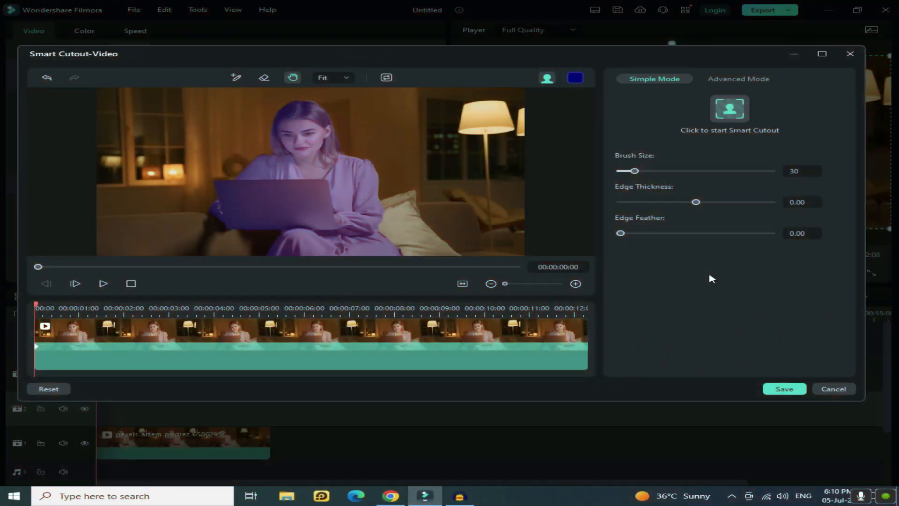
{"action": "left_click", "coordinate": [785, 389]}
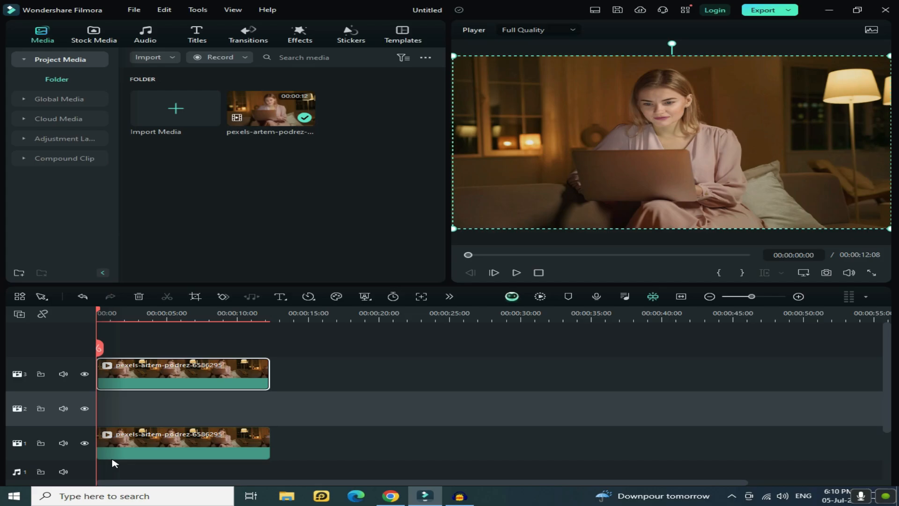
- Hide video track 1 briefly to check the cutout on its own, and show the track again
{"action": "left_click", "coordinate": [127, 455]}
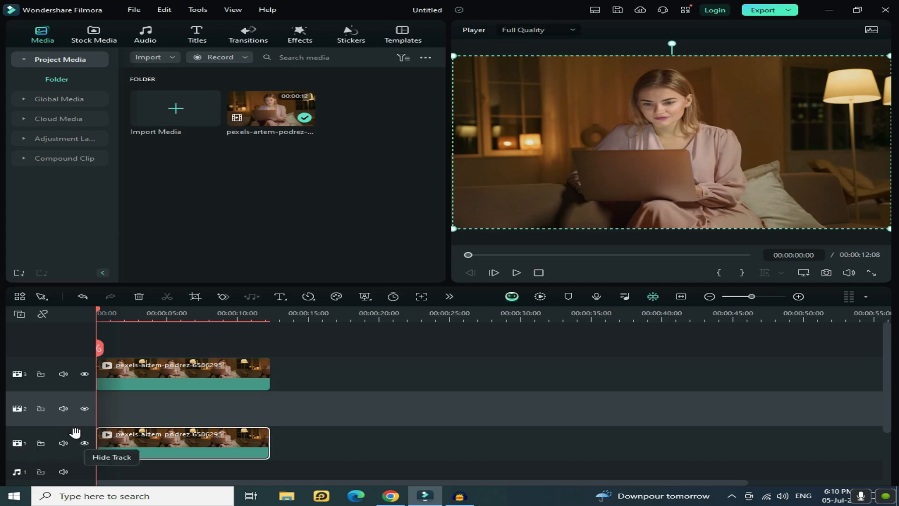
{"action": "left_click", "coordinate": [84, 443]}
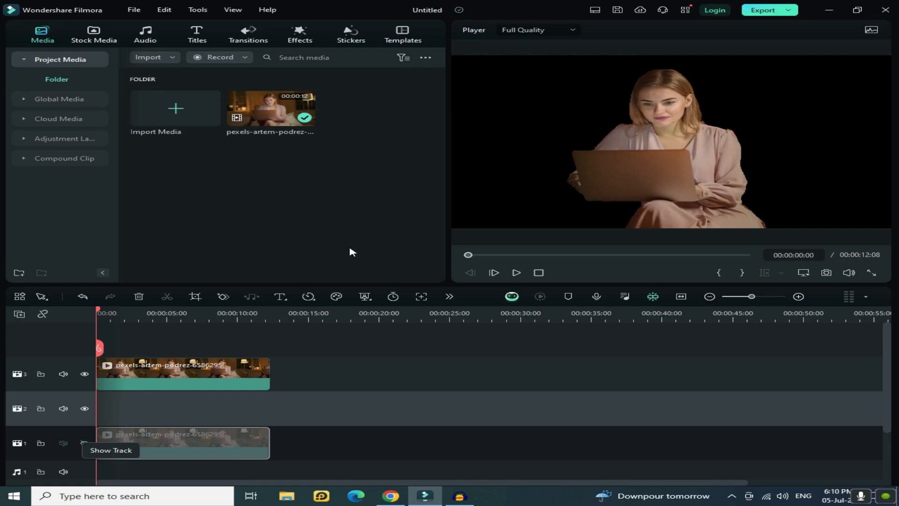
{"action": "left_click", "coordinate": [85, 444]}
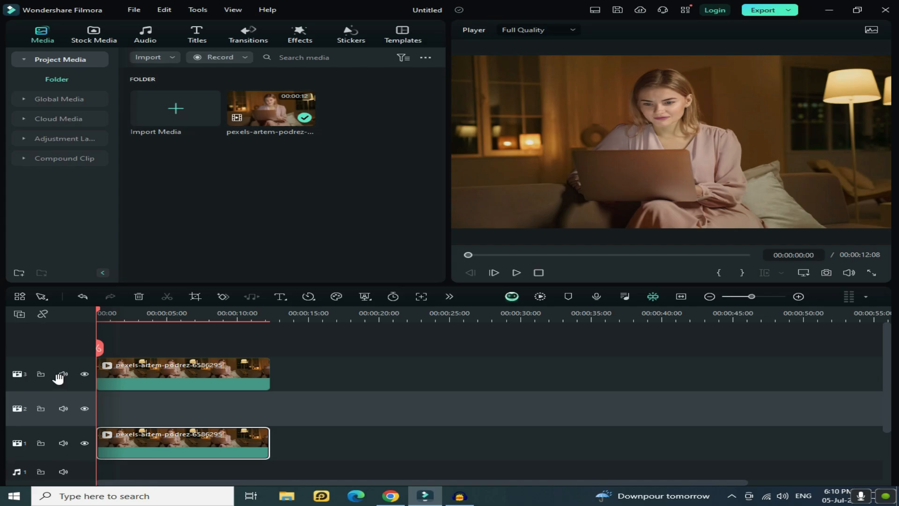
- Lock video track 3 and add the Default Title to video track 2, starting about 2.5 seconds in
{"action": "left_click", "coordinate": [105, 369]}
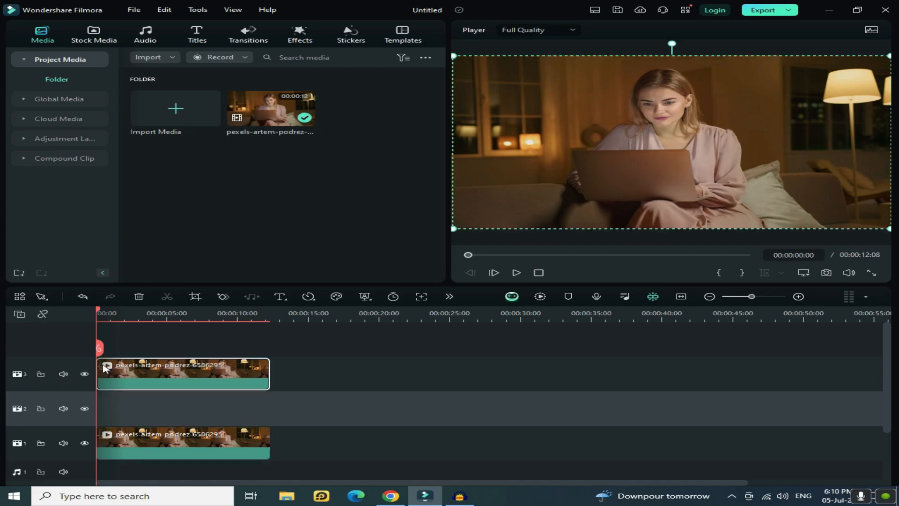
{"action": "left_click", "coordinate": [40, 374]}
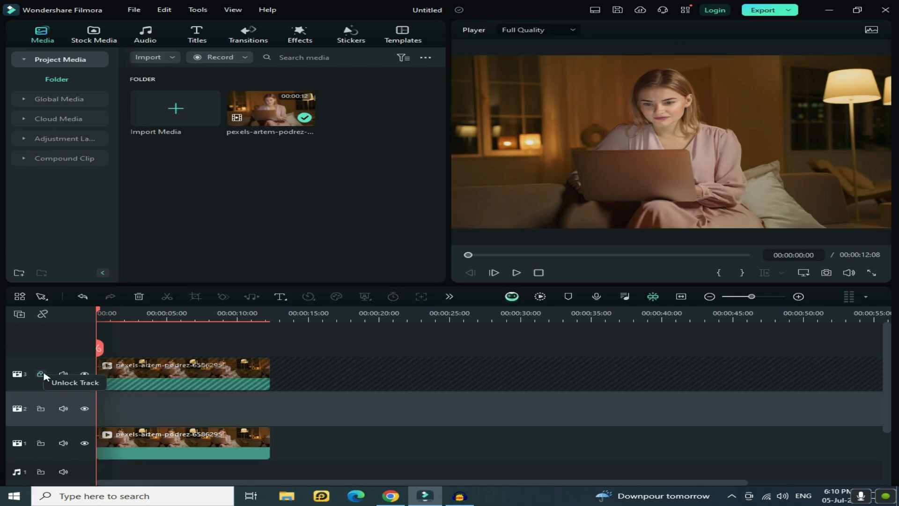
{"action": "left_click", "coordinate": [198, 32]}
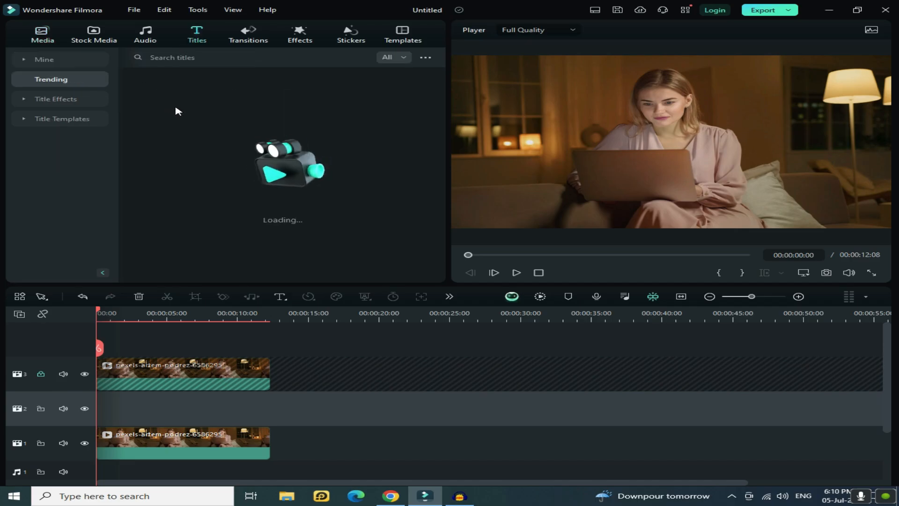
{"action": "left_click_drag", "start_coordinate": [161, 99], "coordinate": [133, 406]}
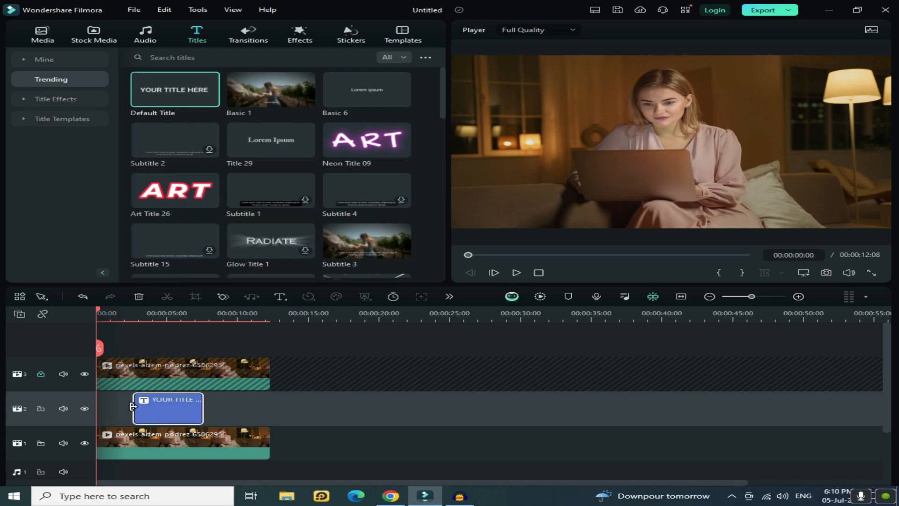
- Preview the title behind the woman and place the playhead at the title's start, 00:00:02:16
{"action": "left_click", "coordinate": [154, 318]}
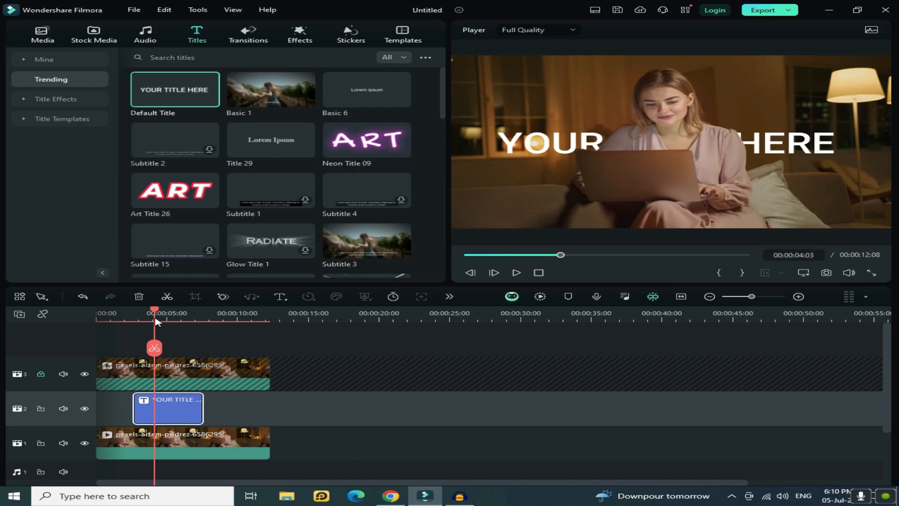
{"action": "left_click_drag", "start_coordinate": [155, 322], "coordinate": [143, 321]}
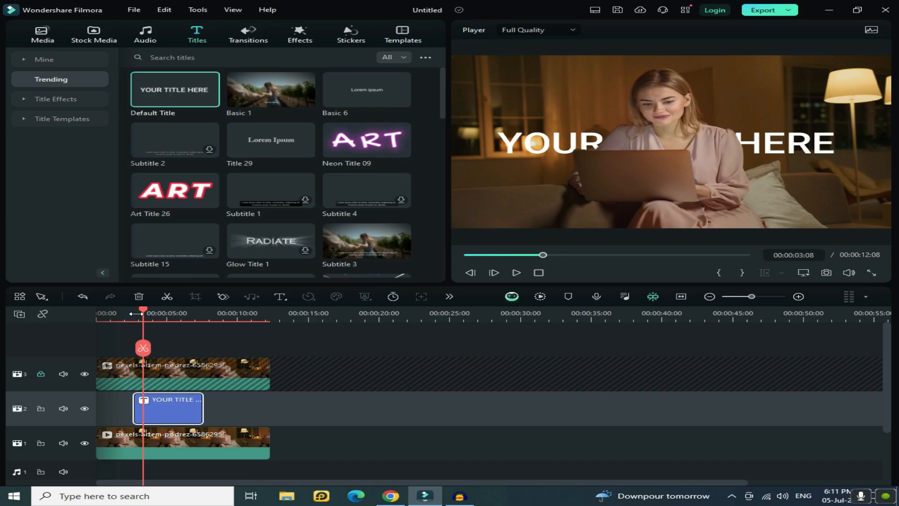
{"action": "left_click", "coordinate": [136, 313]}
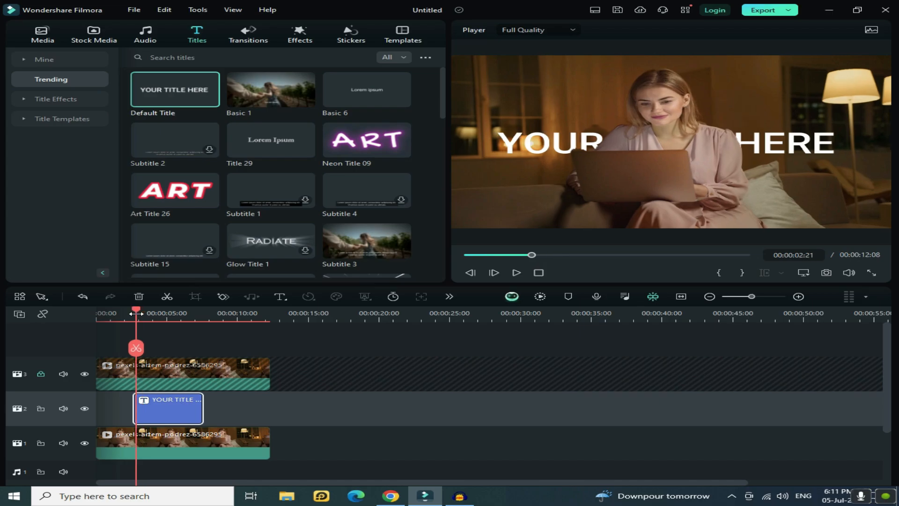
{"action": "left_click_drag", "start_coordinate": [136, 313], "coordinate": [134, 312]}
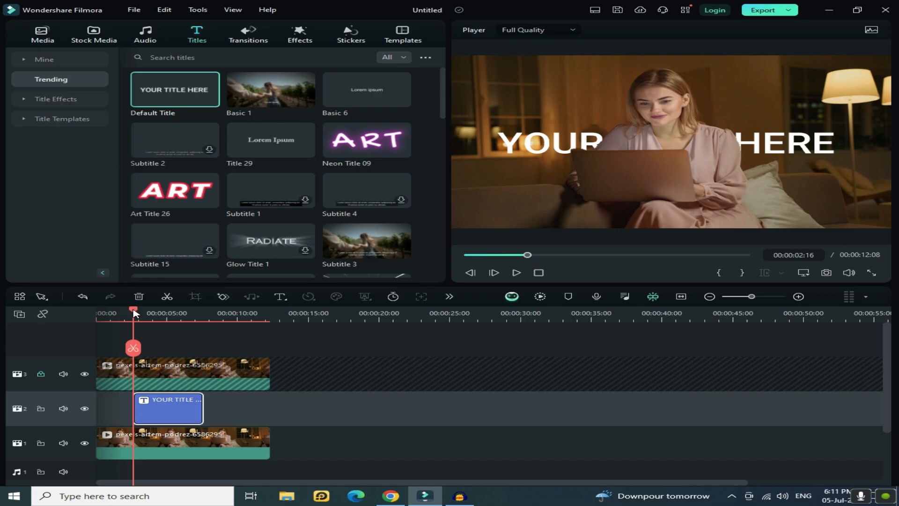
- Open the title clip's text settings and set its font to Komika Axis
{"action": "double_click", "coordinate": [177, 406]}
{"action": "left_click", "coordinate": [33, 33]}
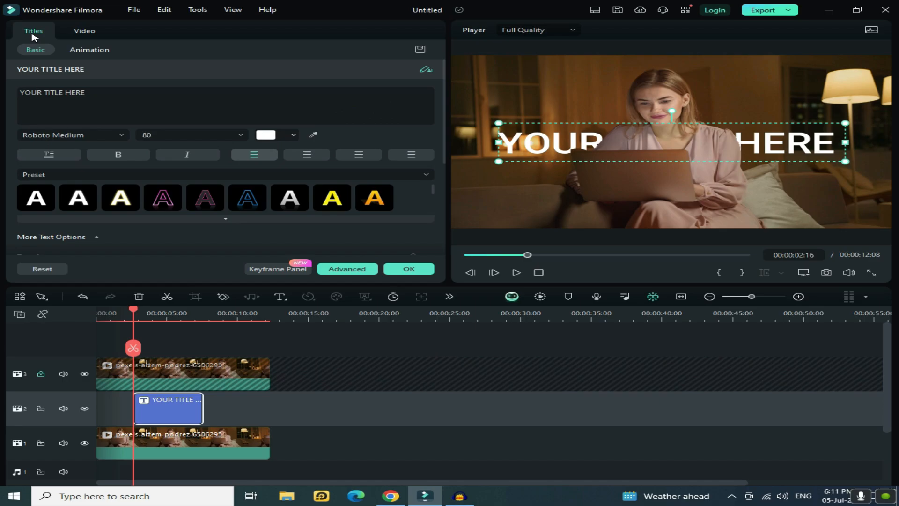
{"action": "left_click", "coordinate": [117, 137]}
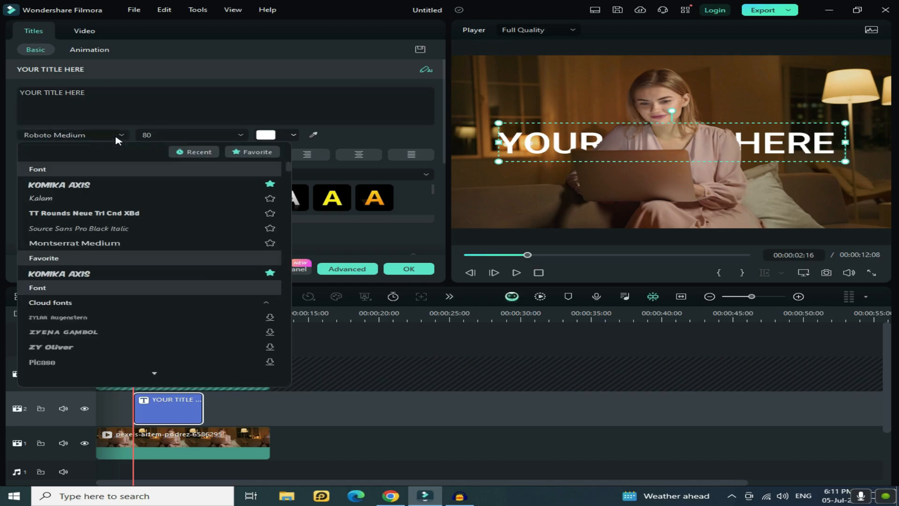
{"action": "left_click", "coordinate": [201, 153]}
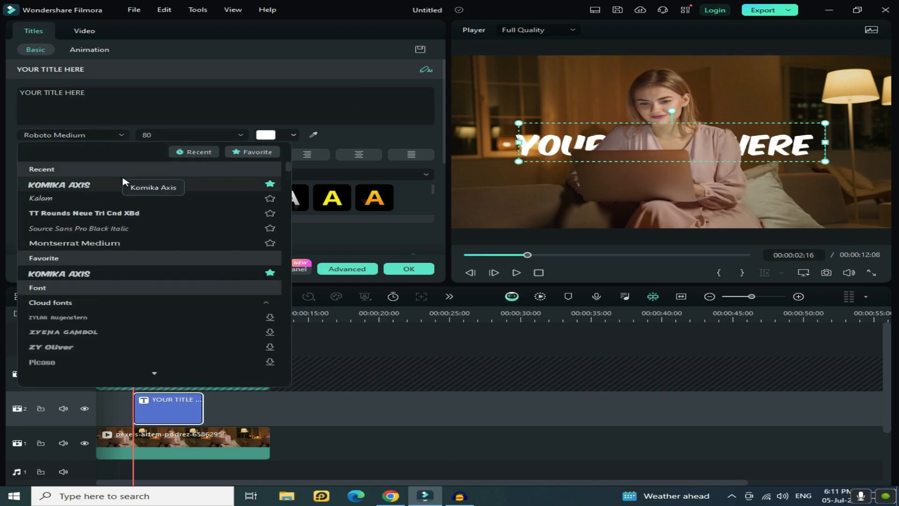
{"action": "left_click", "coordinate": [142, 187]}
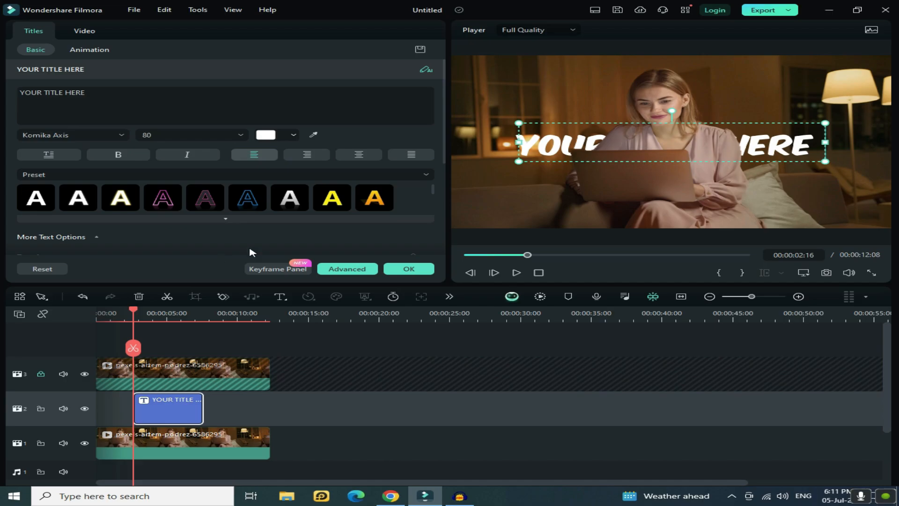
- Scale the title down to about 18.65
{"action": "left_click_drag", "start_coordinate": [444, 104], "coordinate": [445, 196]}
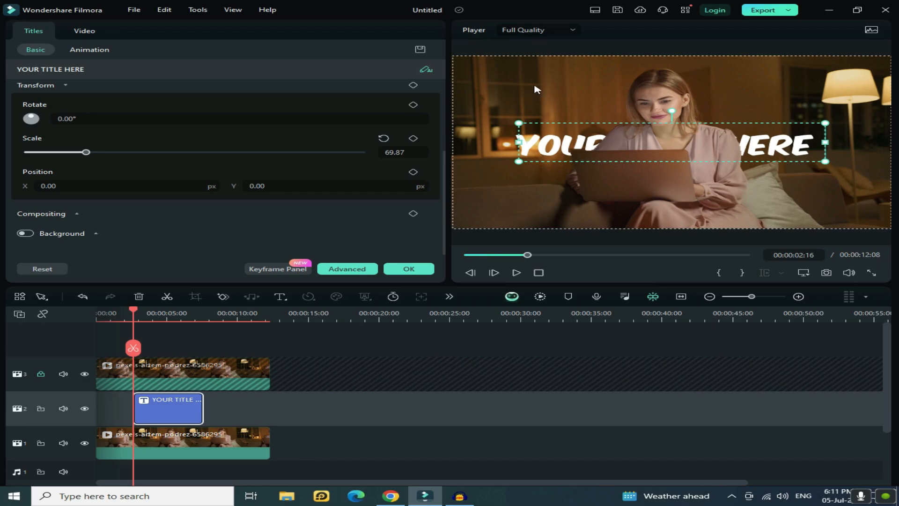
{"action": "left_click", "coordinate": [55, 152]}
{"action": "left_click_drag", "start_coordinate": [55, 153], "coordinate": [44, 152]}
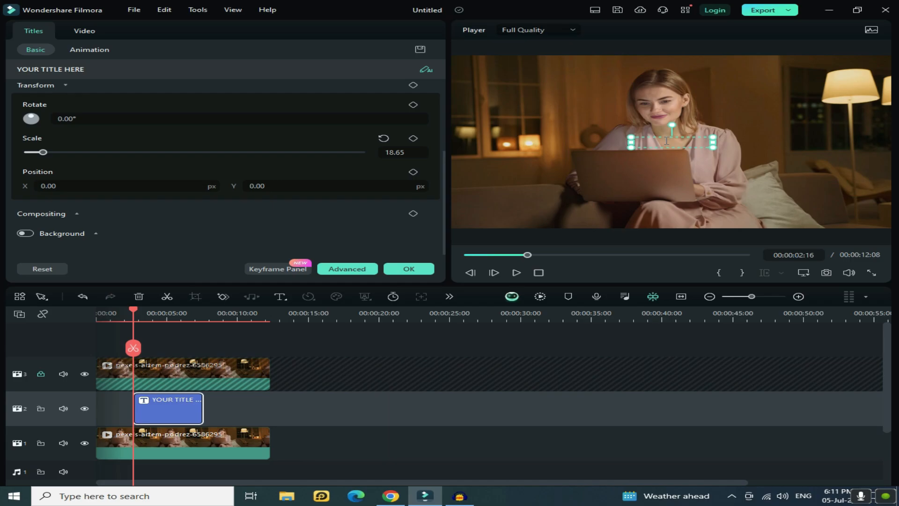
- Move the title behind the woman's lap at about X 179, Y -509, and keyframe its transform at 00:00:02:16
{"action": "left_click", "coordinate": [692, 141]}
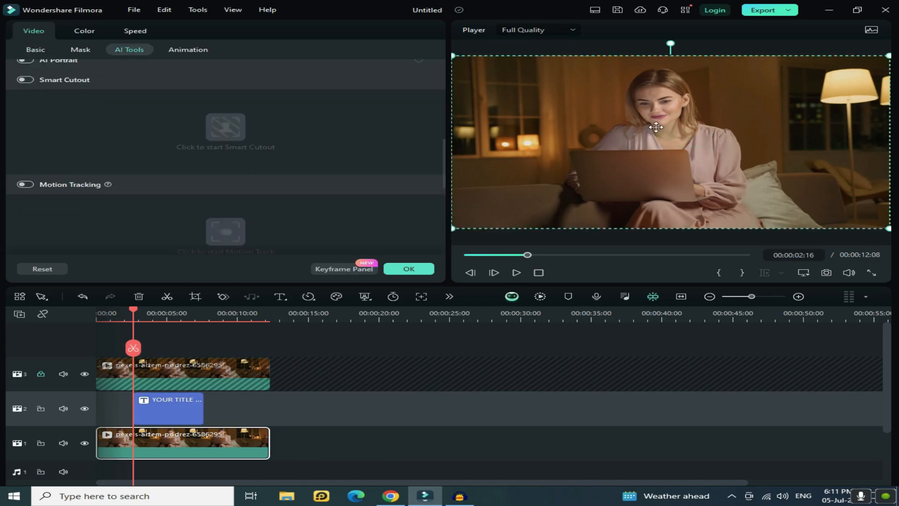
{"action": "left_click_drag", "start_coordinate": [693, 142], "coordinate": [542, 87]}
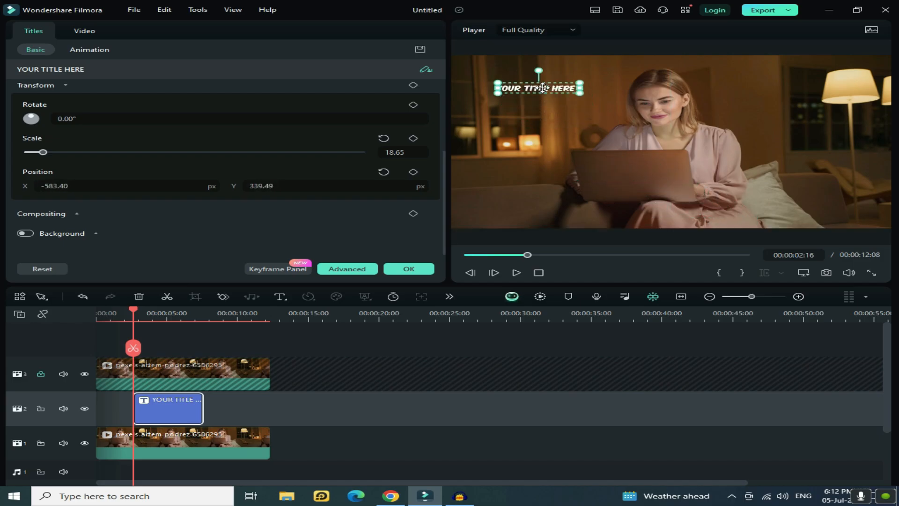
{"action": "left_click_drag", "start_coordinate": [542, 87], "coordinate": [711, 221]}
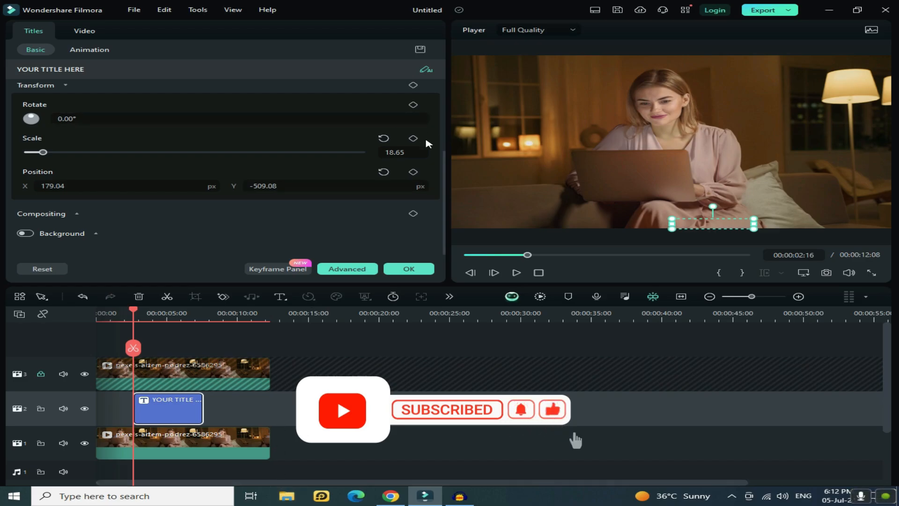
{"action": "scroll", "coordinate": [424, 131], "scroll_direction": "up", "scroll_amount": 1}
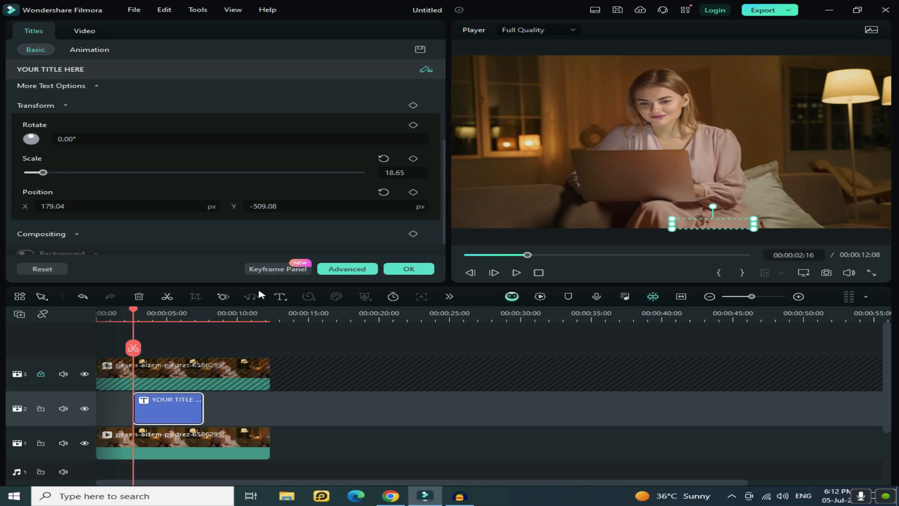
{"action": "left_click", "coordinate": [413, 105]}
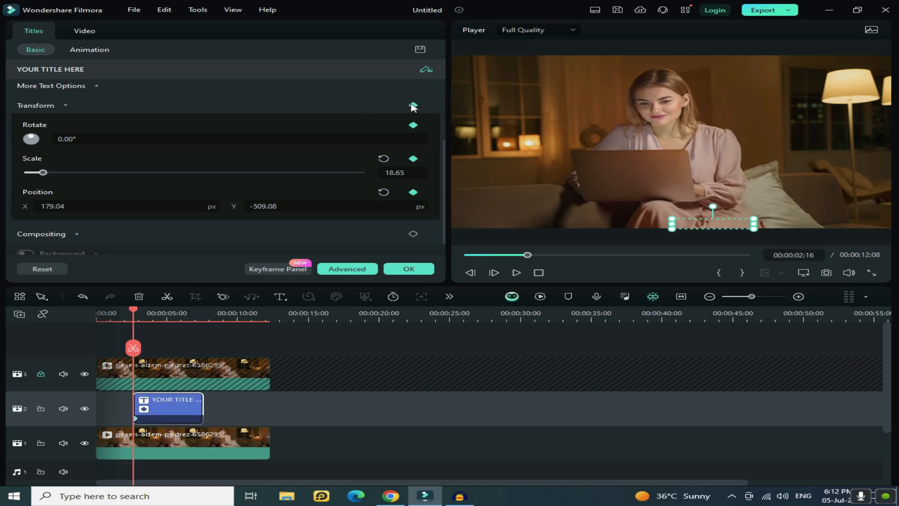
- At 00:00:03:15, keyframe the title at about X -566, Y 272, rotated -23.20° and scaled to 37.05, and preview the animation
{"action": "left_click", "coordinate": [146, 314]}
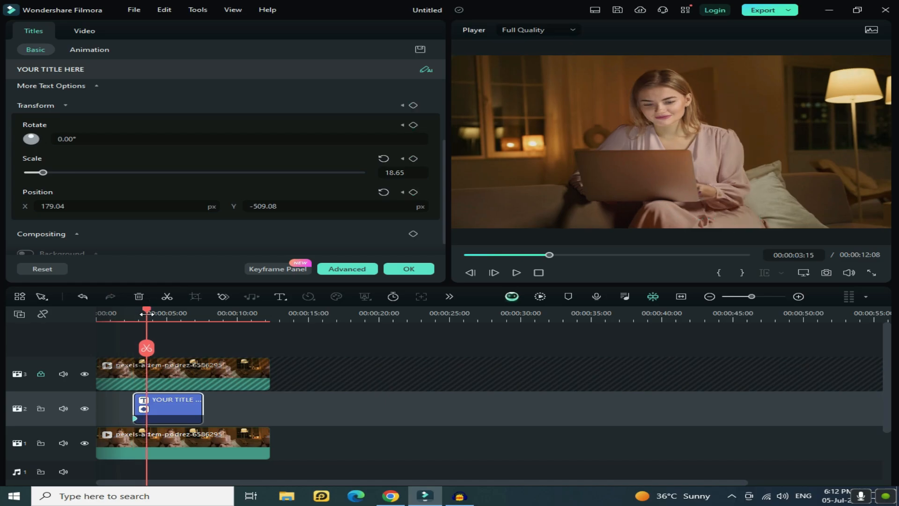
{"action": "left_click", "coordinate": [184, 400]}
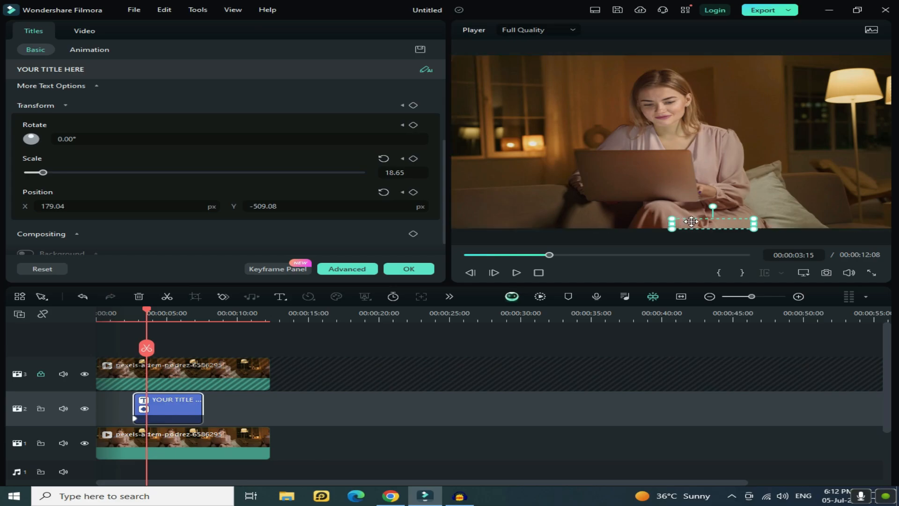
{"action": "left_click_drag", "start_coordinate": [134, 206], "coordinate": [89, 206]}
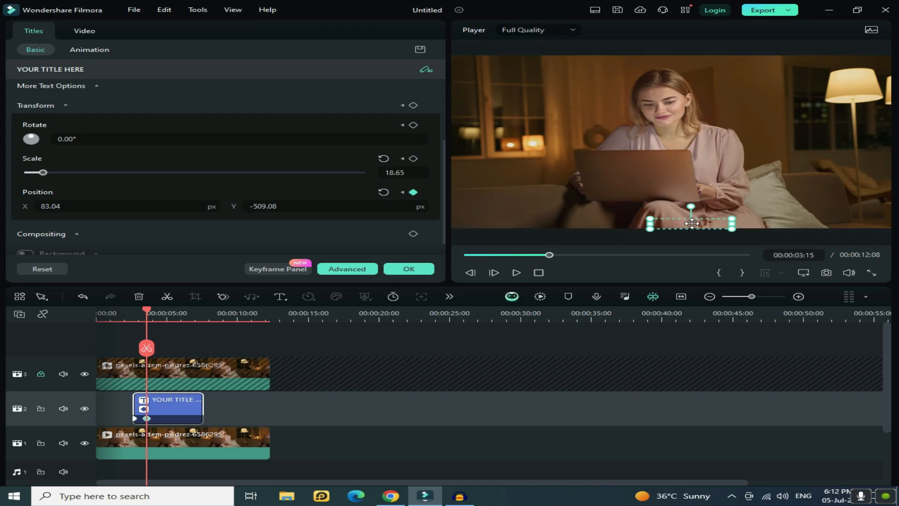
{"action": "left_click_drag", "start_coordinate": [692, 225], "coordinate": [530, 74]}
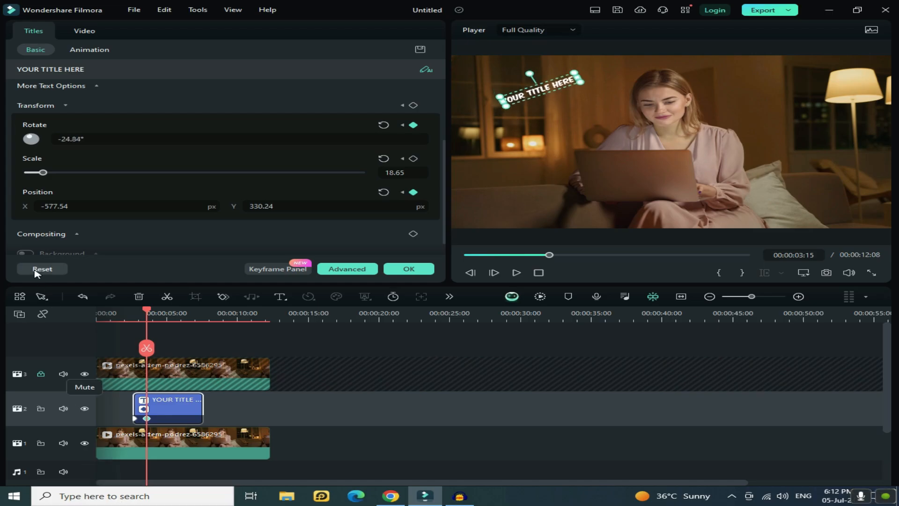
{"action": "left_click_drag", "start_coordinate": [37, 139], "coordinate": [30, 134]}
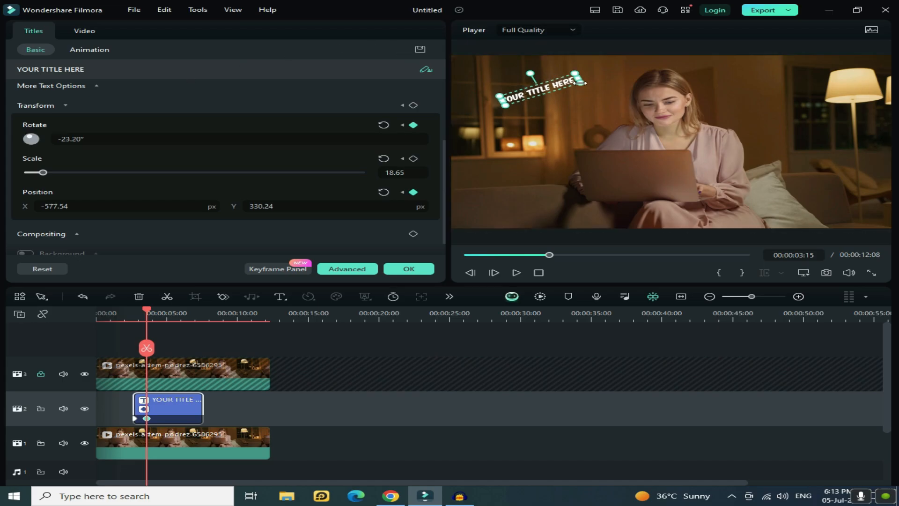
{"action": "mouse_move", "coordinate": [580, 83]}
{"action": "left_mouse_down"}
{"action": "mouse_move", "coordinate": [661, 70]}
{"action": "mouse_move", "coordinate": [591, 101]}
{"action": "mouse_move", "coordinate": [570, 92]}
{"action": "mouse_move", "coordinate": [579, 82]}
{"action": "mouse_move", "coordinate": [574, 90]}
{"action": "left_mouse_up"}
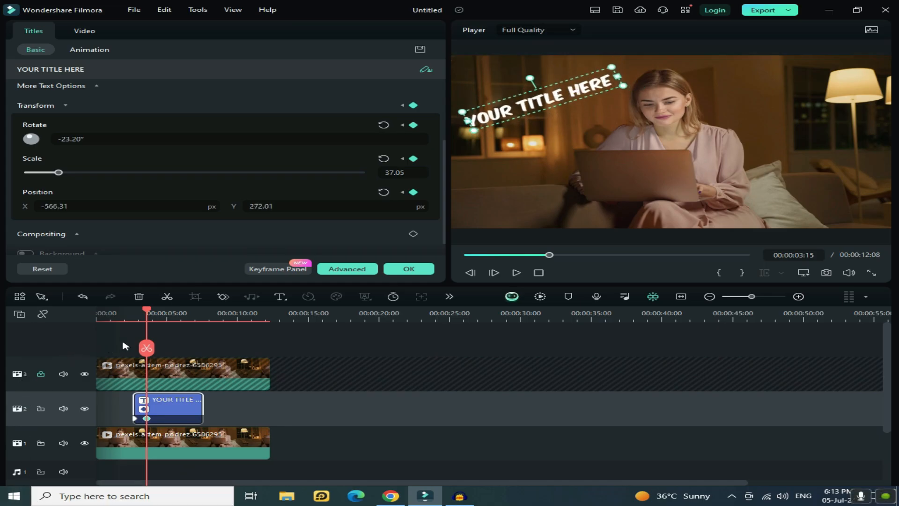
{"action": "left_click", "coordinate": [133, 317]}
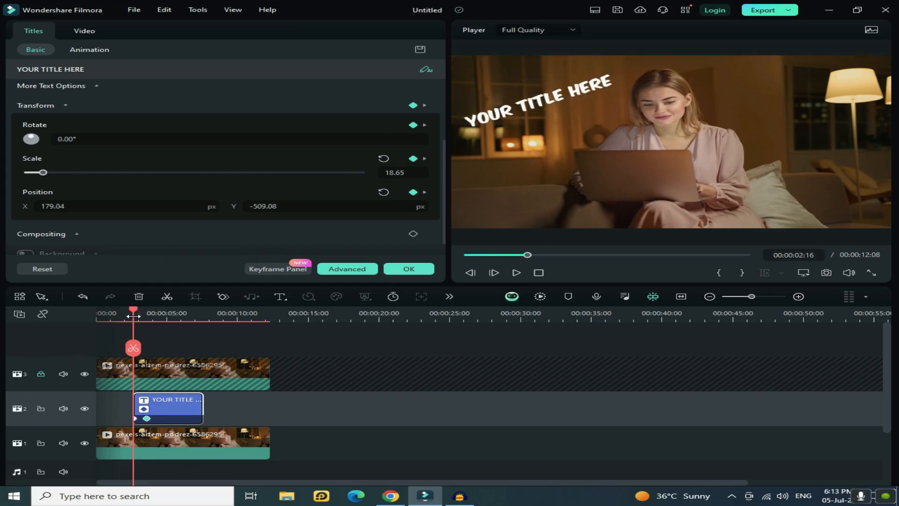
{"action": "left_click", "coordinate": [515, 273]}
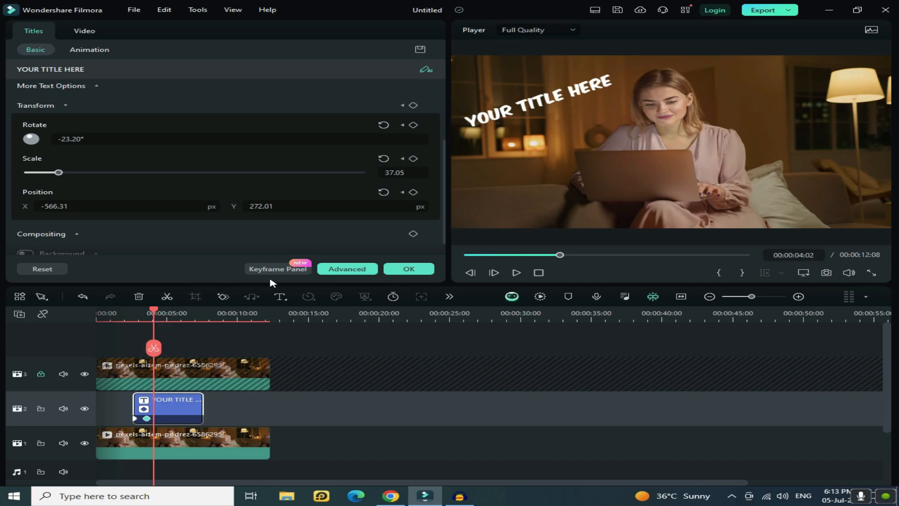
- Show the title's keyframe graph and apply Ease in to all of its transform keyframes
{"action": "left_click", "coordinate": [302, 269]}
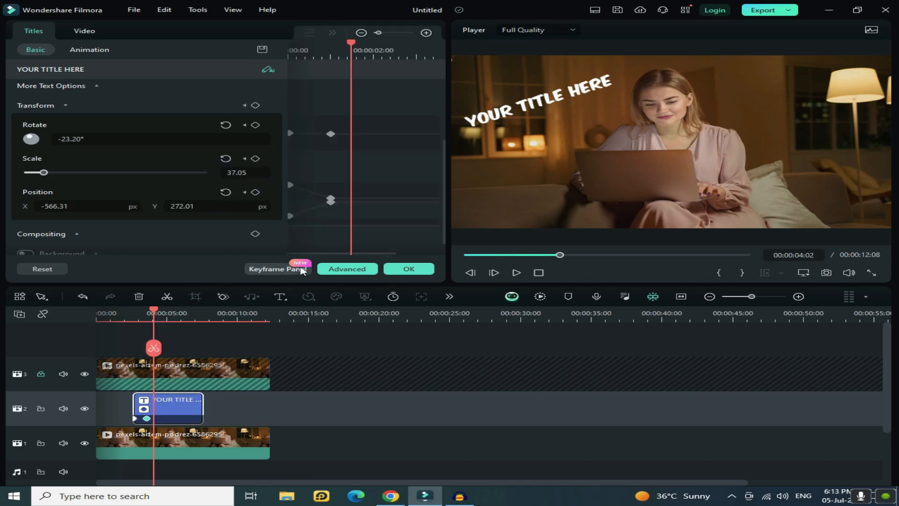
{"action": "left_click_drag", "start_coordinate": [351, 240], "coordinate": [287, 113]}
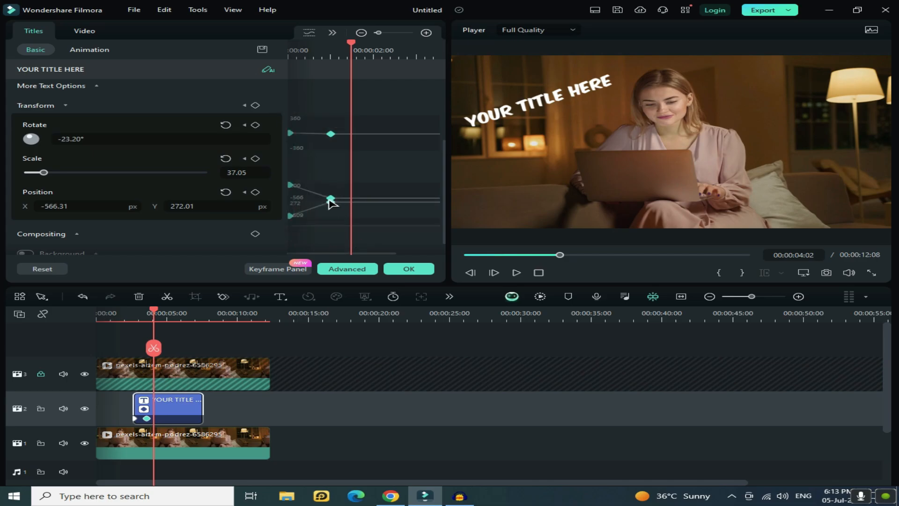
{"action": "right_click", "coordinate": [330, 201]}
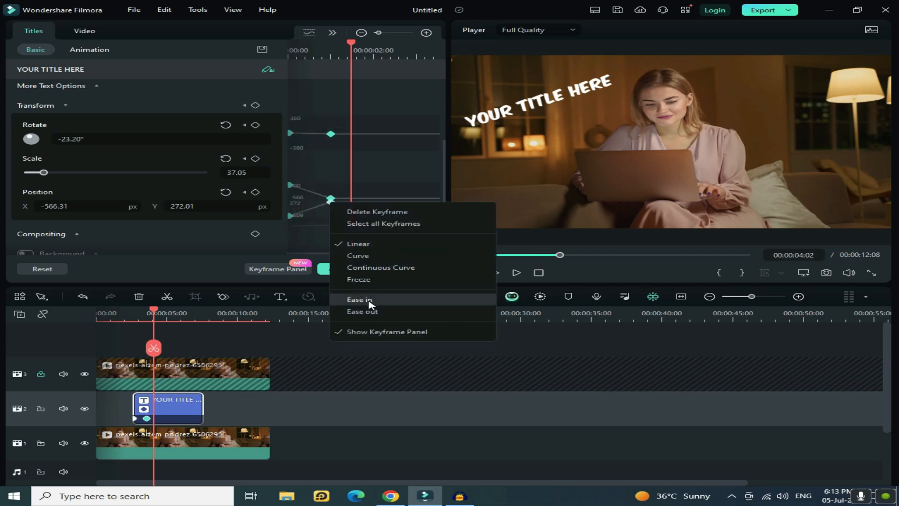
{"action": "left_click", "coordinate": [370, 300]}
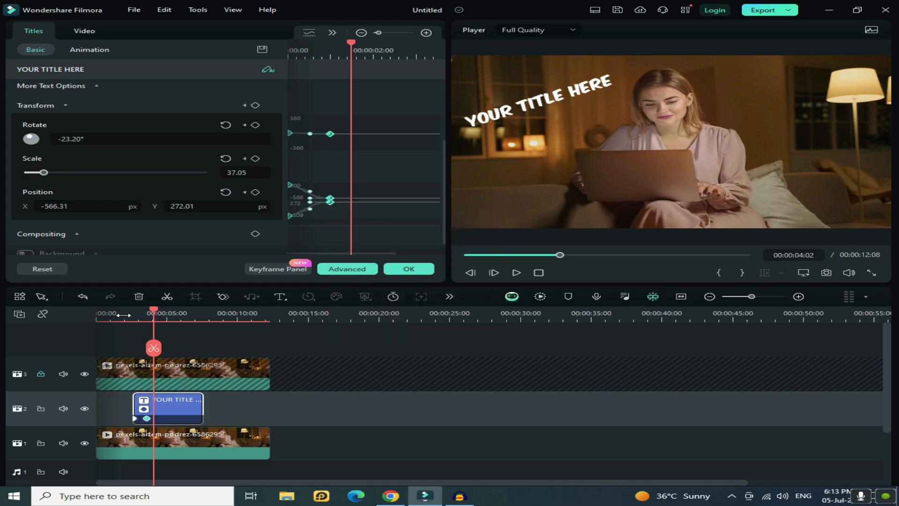
- Preview the eased title entrance from just before the title's start and close the keyframe graph
{"action": "left_click", "coordinate": [128, 317]}
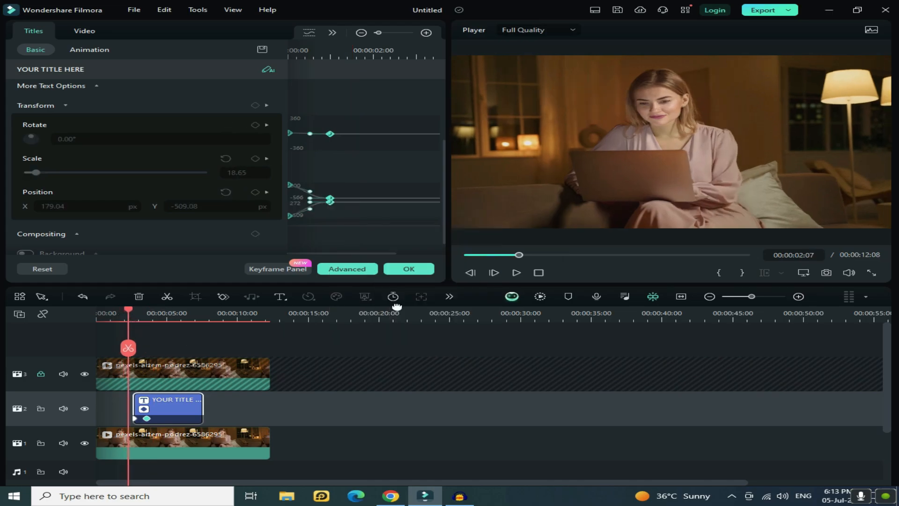
{"action": "left_click", "coordinate": [517, 274]}
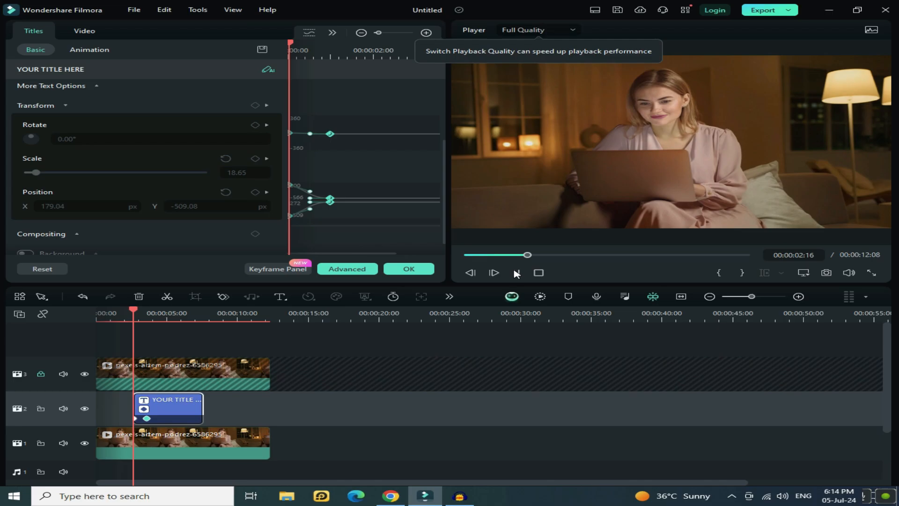
{"action": "left_click", "coordinate": [517, 273]}
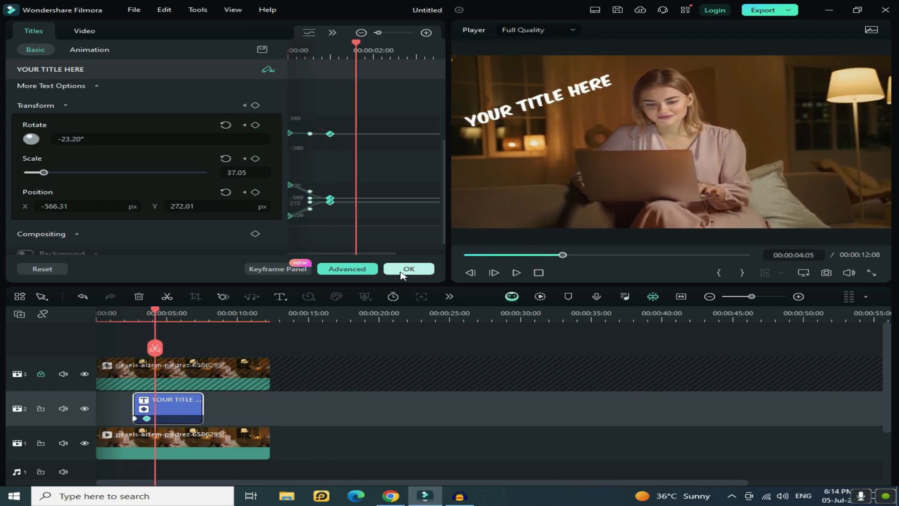
{"action": "left_click", "coordinate": [280, 270]}
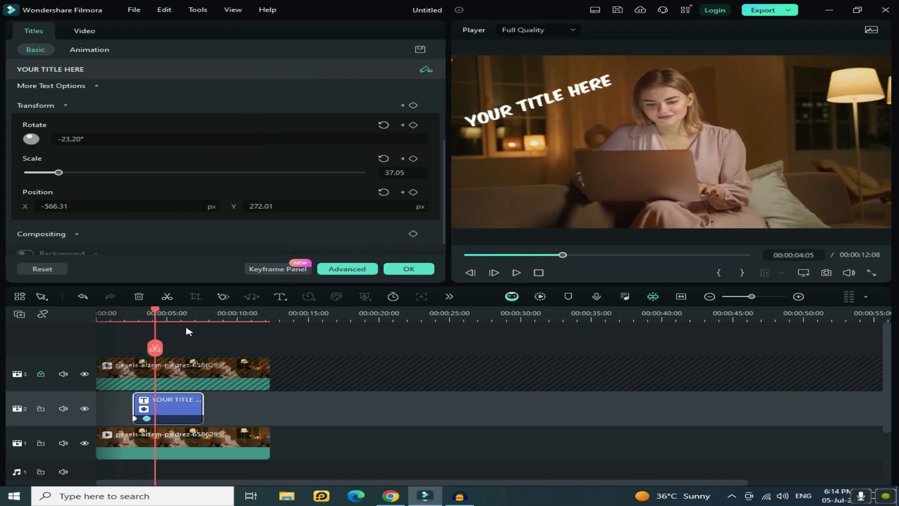
- Add a transform keyframe at 00:00:06:08, and at 00:00:07:14 move the title to about X 110, Y -401 at scale 5.09
{"action": "mouse_move", "coordinate": [180, 319]}
{"action": "left_mouse_down"}
{"action": "mouse_move", "coordinate": [133, 319]}
{"action": "mouse_move", "coordinate": [188, 322]}
{"action": "left_mouse_up"}
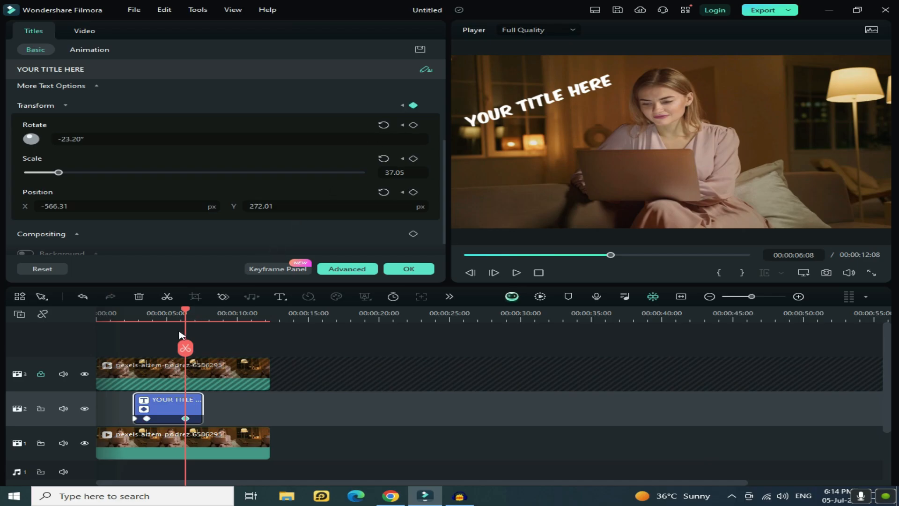
{"action": "left_click_drag", "start_coordinate": [185, 320], "coordinate": [205, 323]}
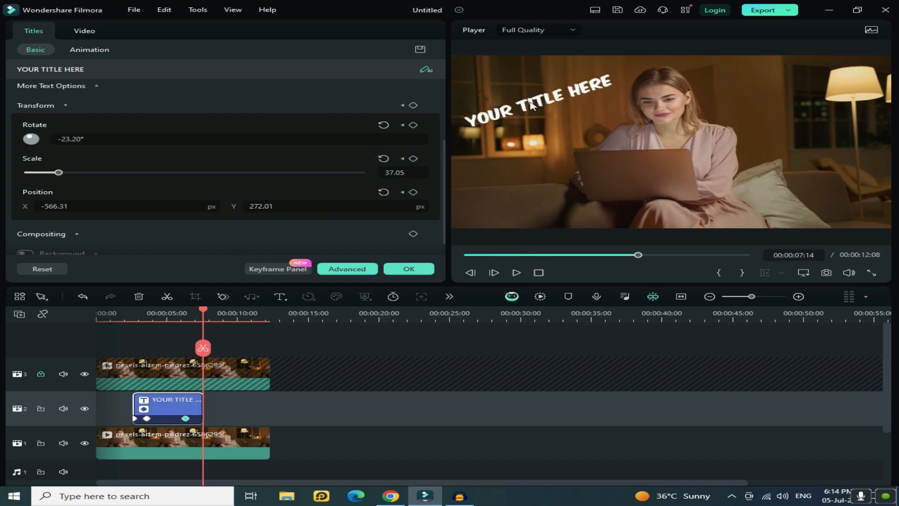
{"action": "left_click_drag", "start_coordinate": [531, 105], "coordinate": [684, 209]}
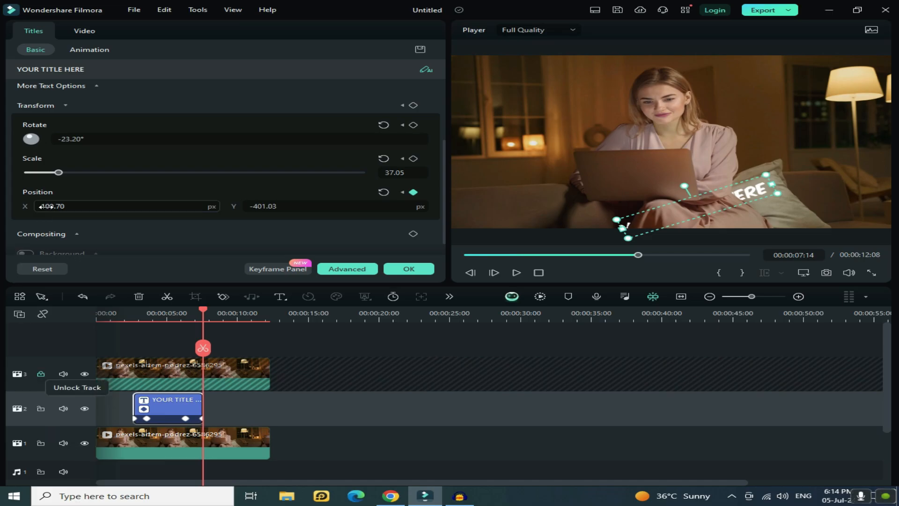
{"action": "left_click_drag", "start_coordinate": [40, 173], "coordinate": [33, 172]}
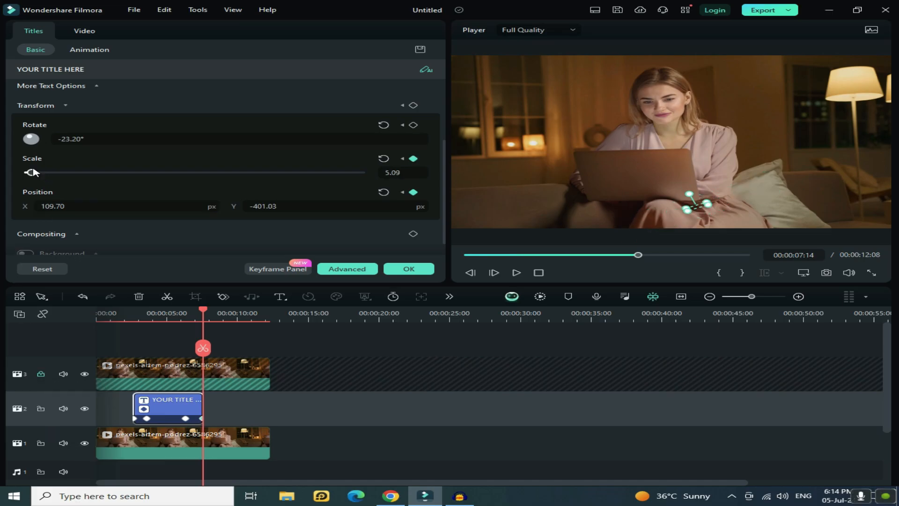
- Play back the title's complete entrance and exit animation from 00:00:02:15
{"action": "left_click", "coordinate": [132, 318]}
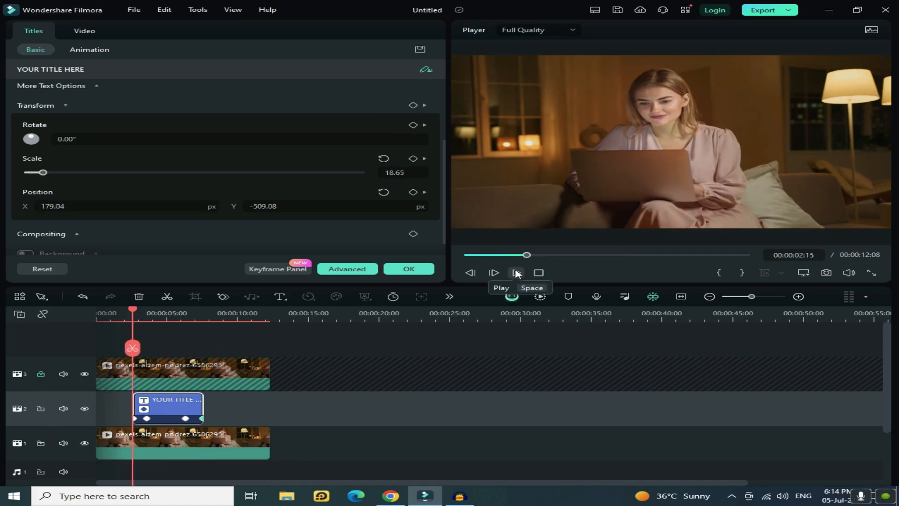
{"action": "left_click", "coordinate": [517, 274]}
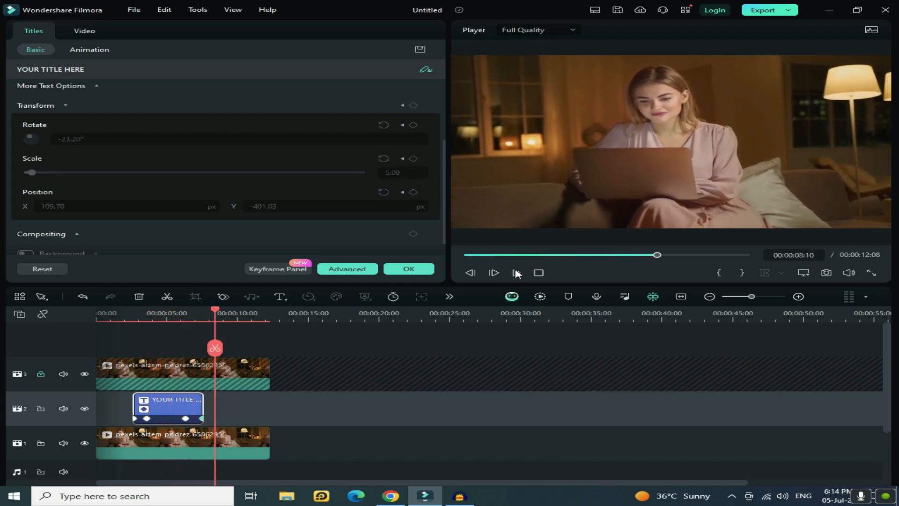
{"action": "left_click", "coordinate": [517, 274]}
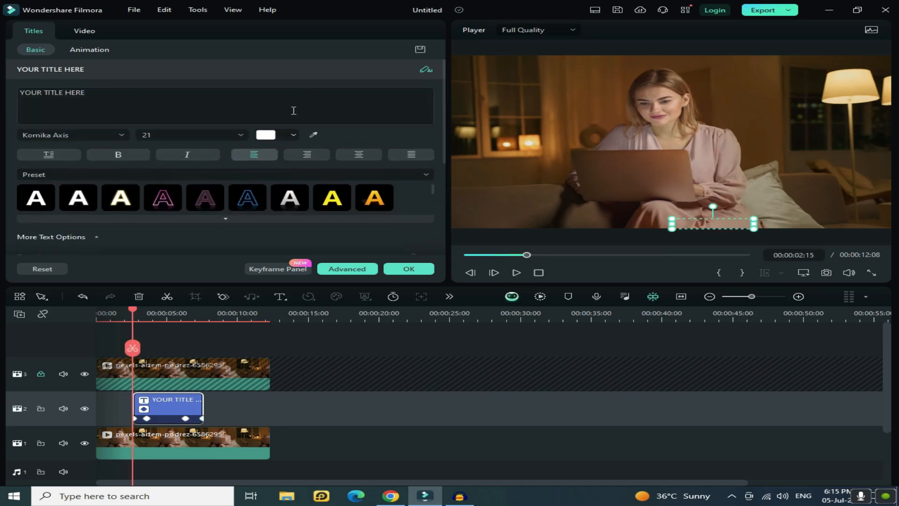
- Replace the title's text with "BEHIND ANIMATION"
{"action": "left_click", "coordinate": [347, 107]}
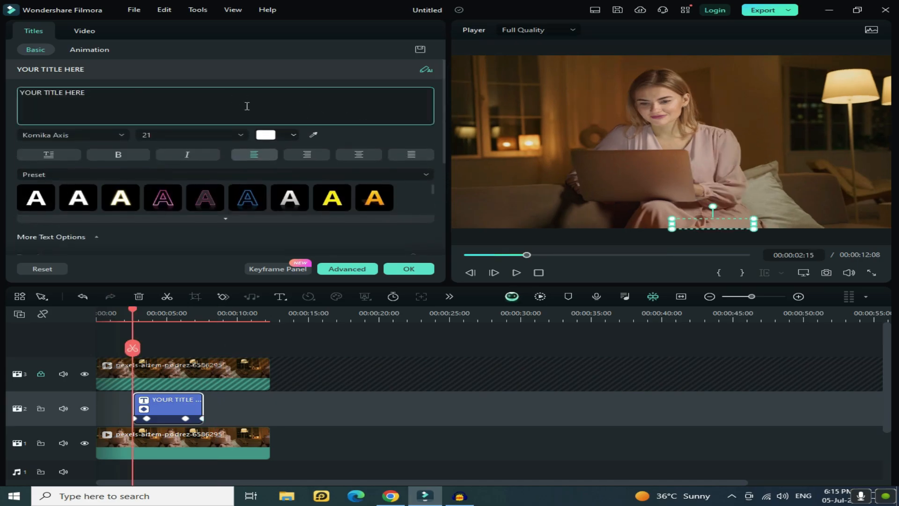
{"action": "left_click", "coordinate": [164, 324]}
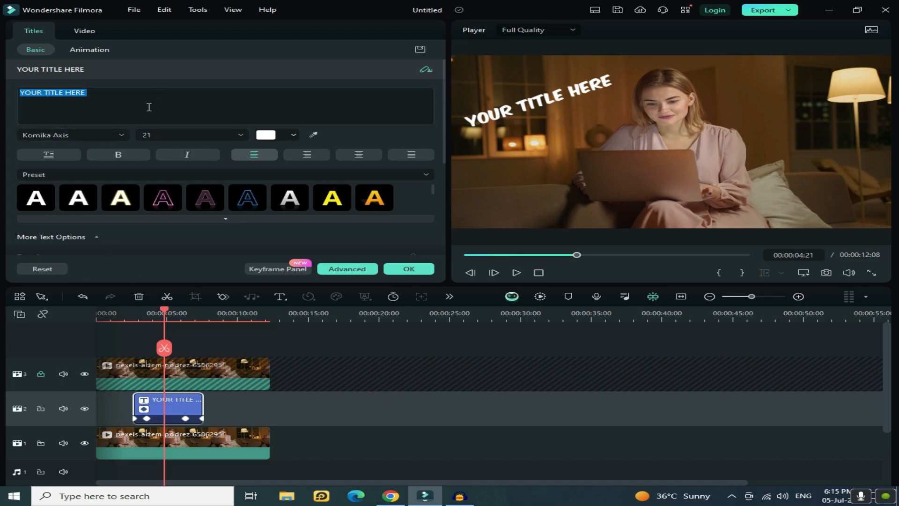
{"action": "type", "text": "BEHIND ANIMATION"}
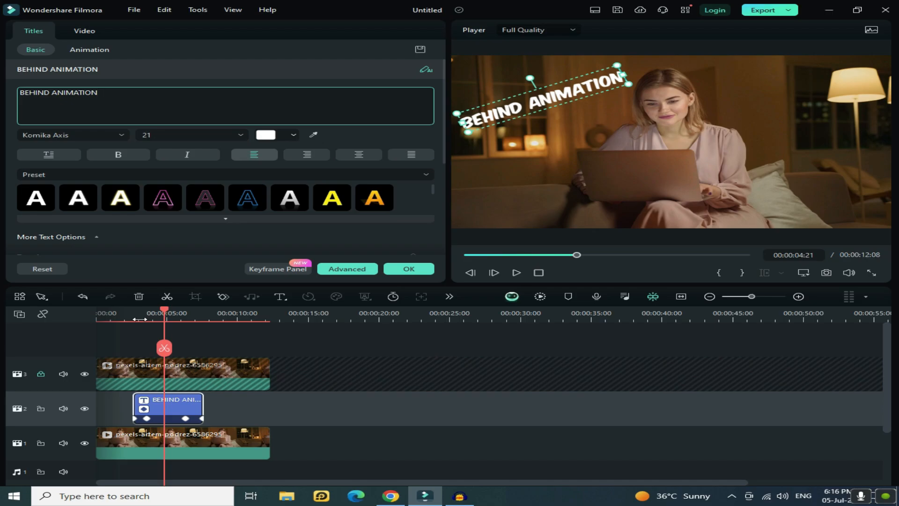
- Play back the retitled animation from 00:00:02:17 through its exit and close the title settings
{"action": "left_click_drag", "start_coordinate": [140, 320], "coordinate": [135, 320]}
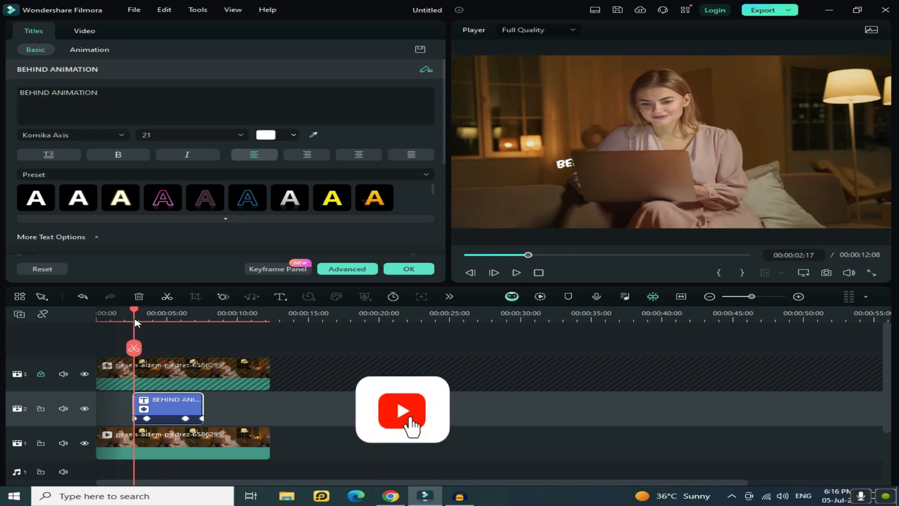
{"action": "left_click", "coordinate": [515, 272]}
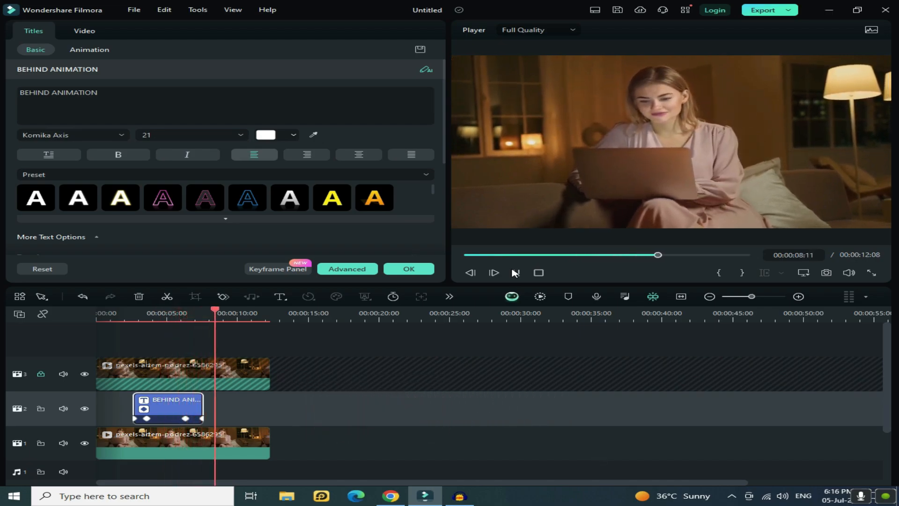
{"action": "left_click", "coordinate": [515, 272]}
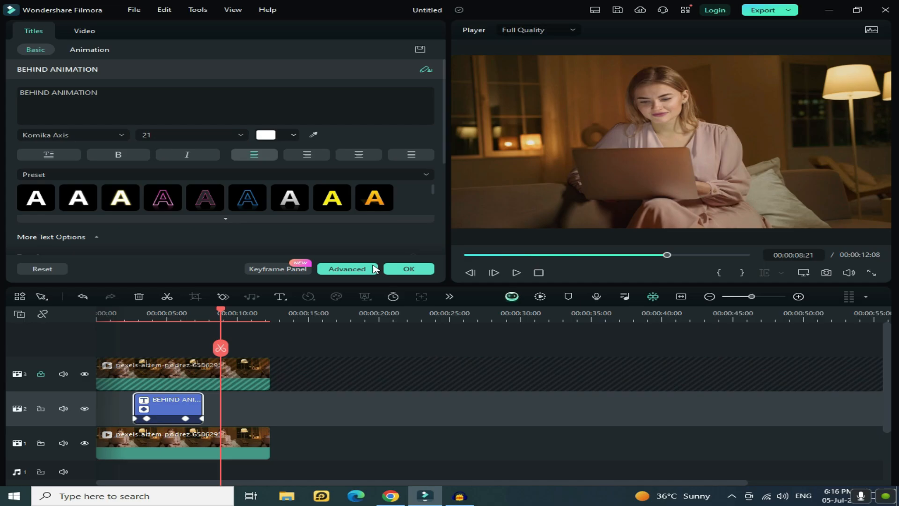
{"action": "left_click", "coordinate": [398, 272]}
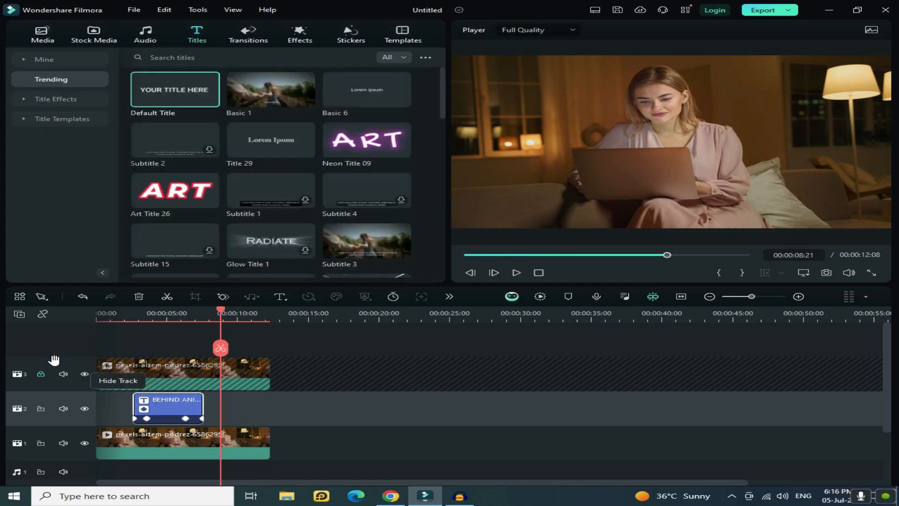
- Unlock track 3 and move the top video clip up to track 4, leaving an empty track above the title
{"action": "left_click", "coordinate": [44, 375]}
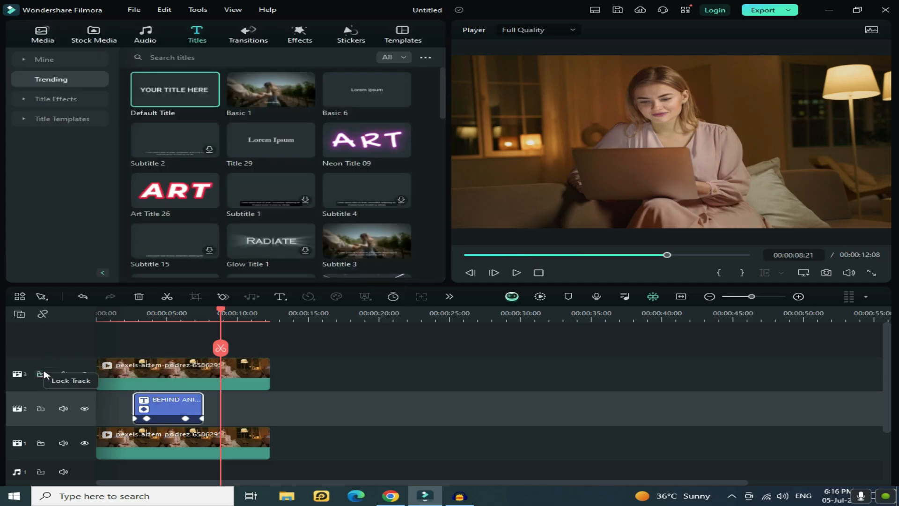
{"action": "left_click", "coordinate": [143, 371]}
{"action": "mouse_move", "coordinate": [143, 371]}
{"action": "left_mouse_down"}
{"action": "mouse_move", "coordinate": [143, 339]}
{"action": "mouse_move", "coordinate": [141, 354]}
{"action": "left_mouse_up"}
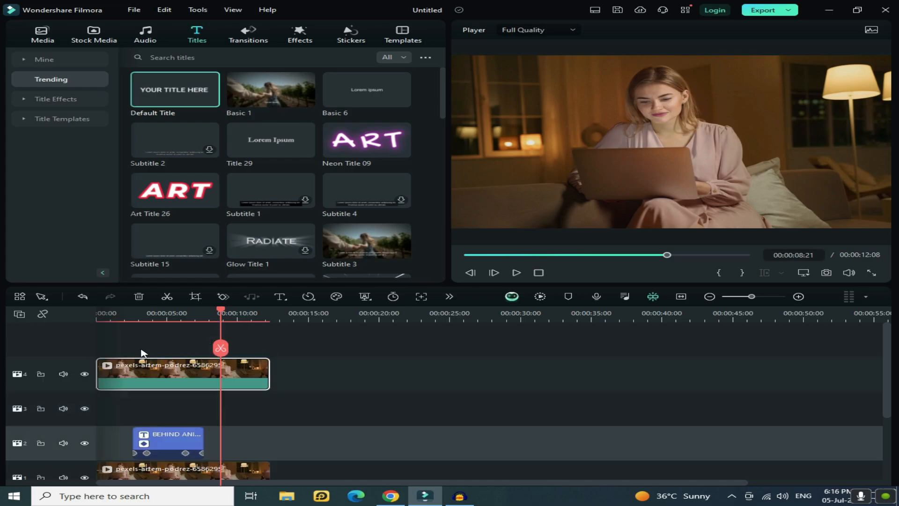
- Add the "media" image from Global Media to the empty track 3, starting at about 00:00:03:21
{"action": "left_click", "coordinate": [44, 39]}
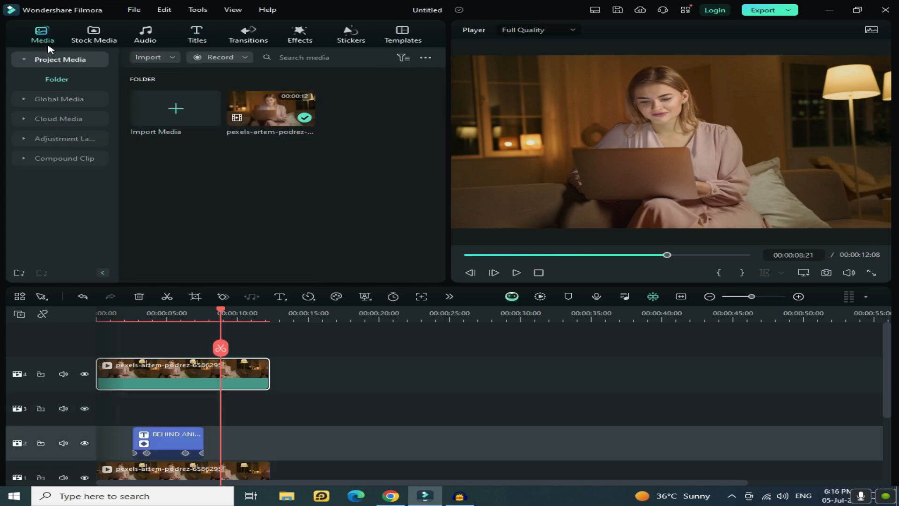
{"action": "left_click", "coordinate": [73, 95]}
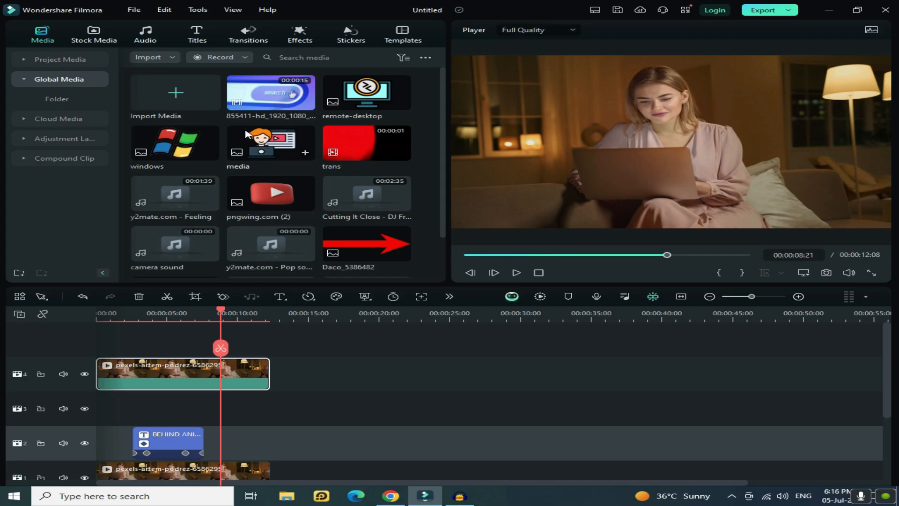
{"action": "left_click_drag", "start_coordinate": [247, 135], "coordinate": [158, 409]}
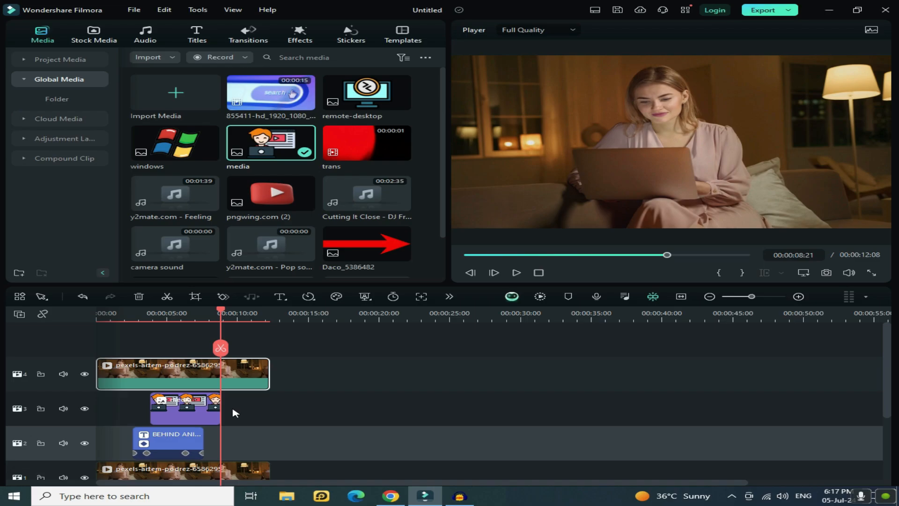
- Scale the "media" image down to about 22.34% and lock the top video's track
{"action": "mouse_move", "coordinate": [178, 314]}
{"action": "left_mouse_down"}
{"action": "mouse_move", "coordinate": [158, 313]}
{"action": "mouse_move", "coordinate": [172, 315]}
{"action": "left_mouse_up"}
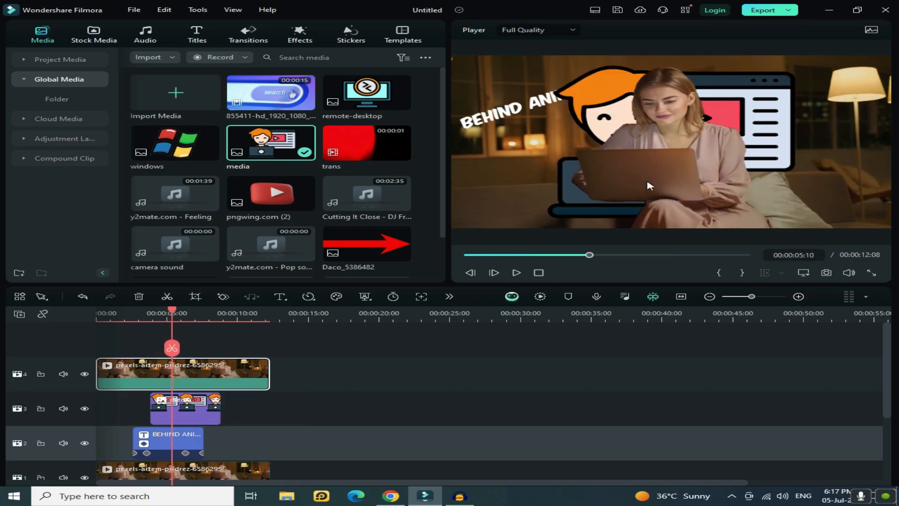
{"action": "double_click", "coordinate": [201, 409]}
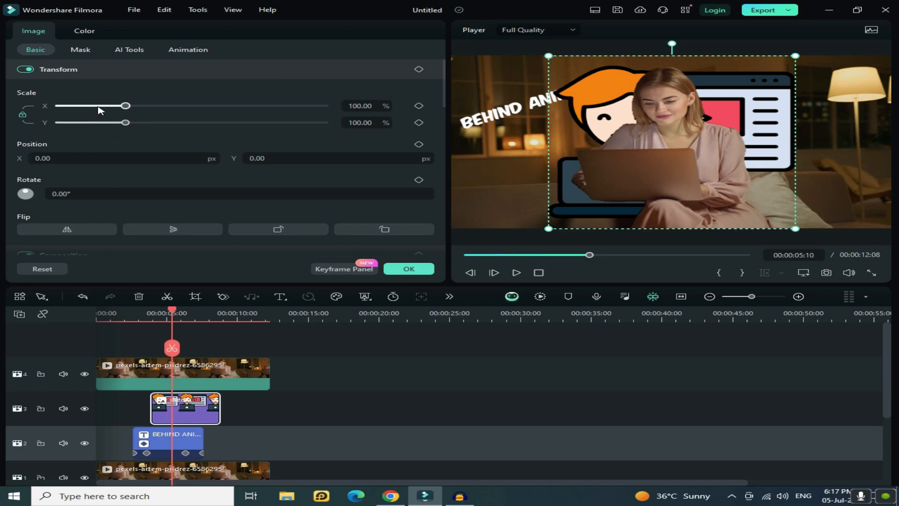
{"action": "left_click_drag", "start_coordinate": [99, 109], "coordinate": [74, 107]}
{"action": "left_click", "coordinate": [586, 406]}
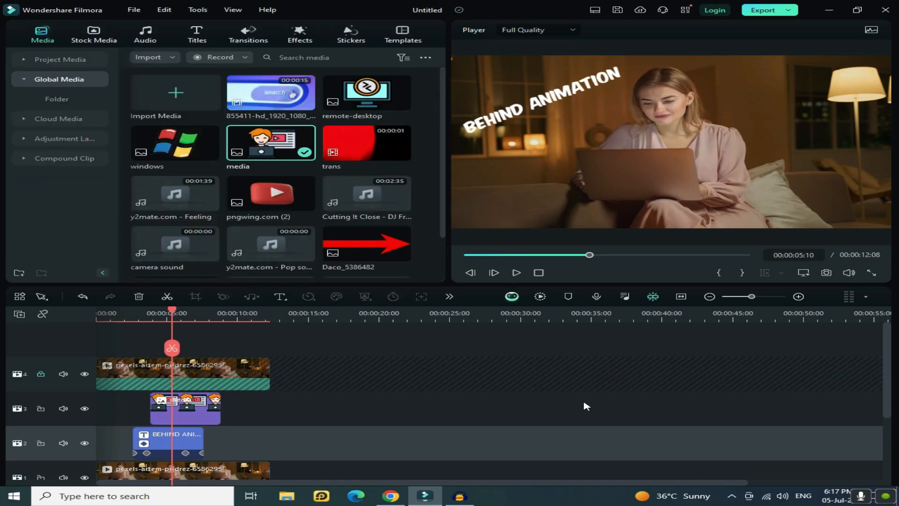
- Add a transform keyframe to the "media" image at its start, 00:00:03:21
{"action": "left_click", "coordinate": [210, 408]}
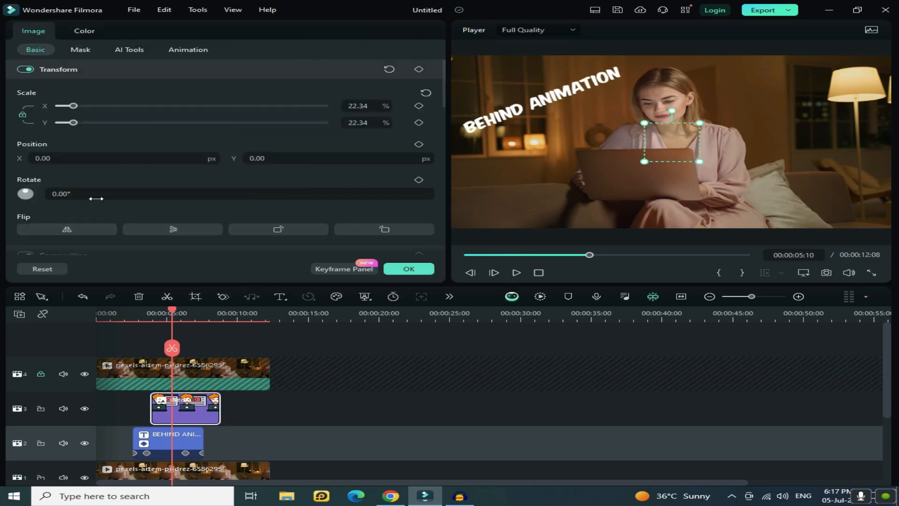
{"action": "left_click_drag", "start_coordinate": [156, 317], "coordinate": [150, 315]}
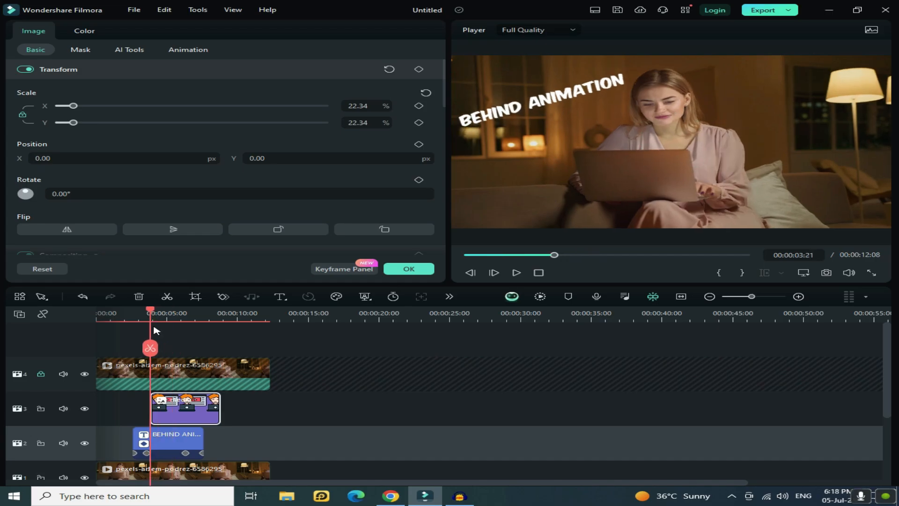
{"action": "left_click", "coordinate": [223, 298]}
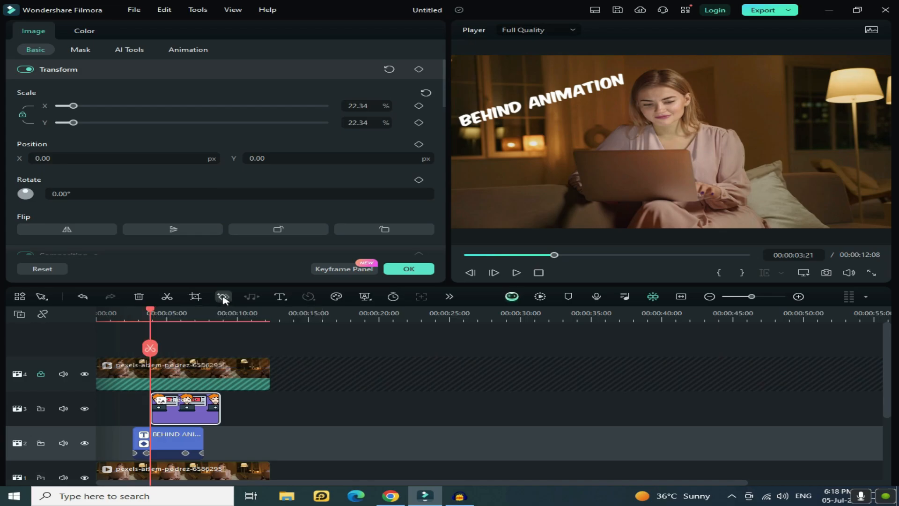
- At 00:00:05:02, move the "media" image to about X 410, Y 165, rotate it about 28.10° and scale it to about 31.60%
{"action": "left_click", "coordinate": [159, 316]}
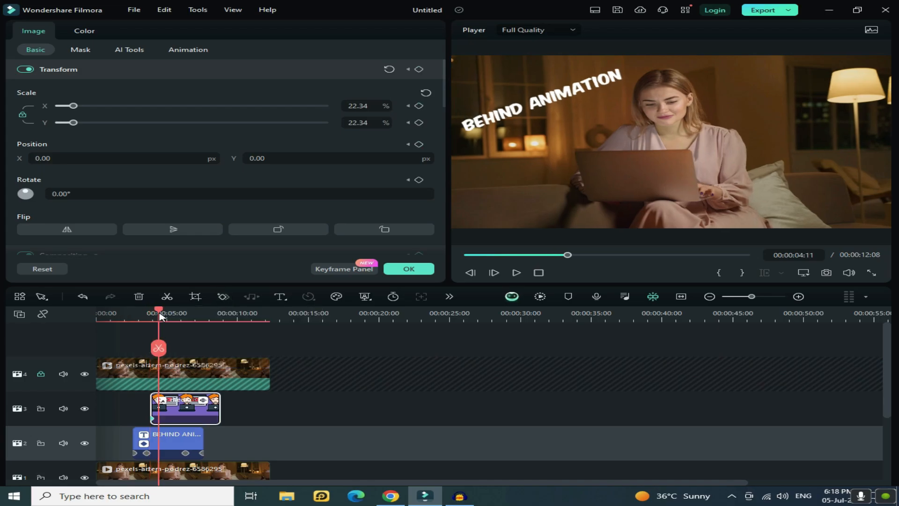
{"action": "left_click_drag", "start_coordinate": [160, 317], "coordinate": [169, 319]}
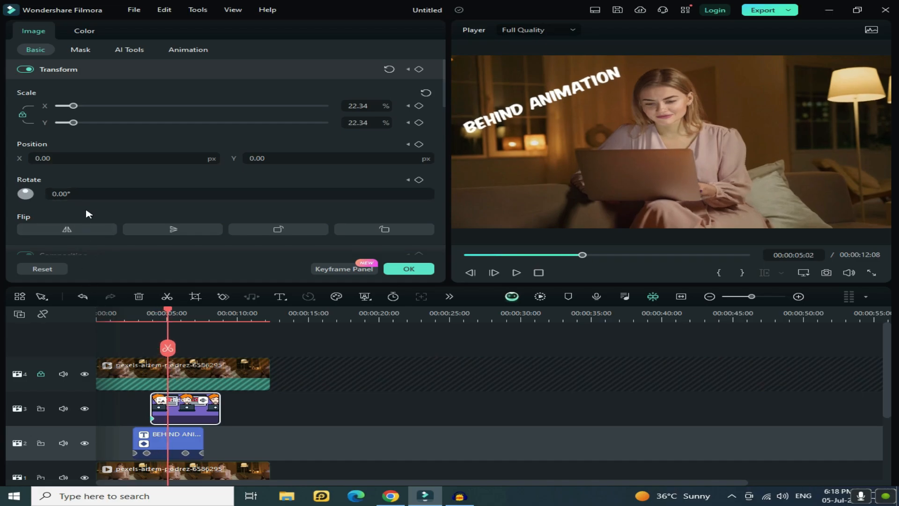
{"action": "left_click", "coordinate": [193, 405]}
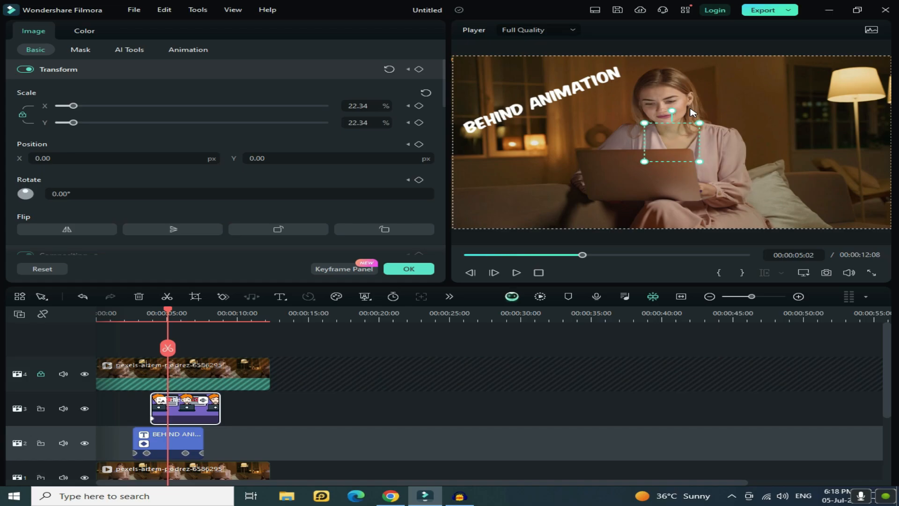
{"action": "left_click_drag", "start_coordinate": [683, 134], "coordinate": [790, 123]}
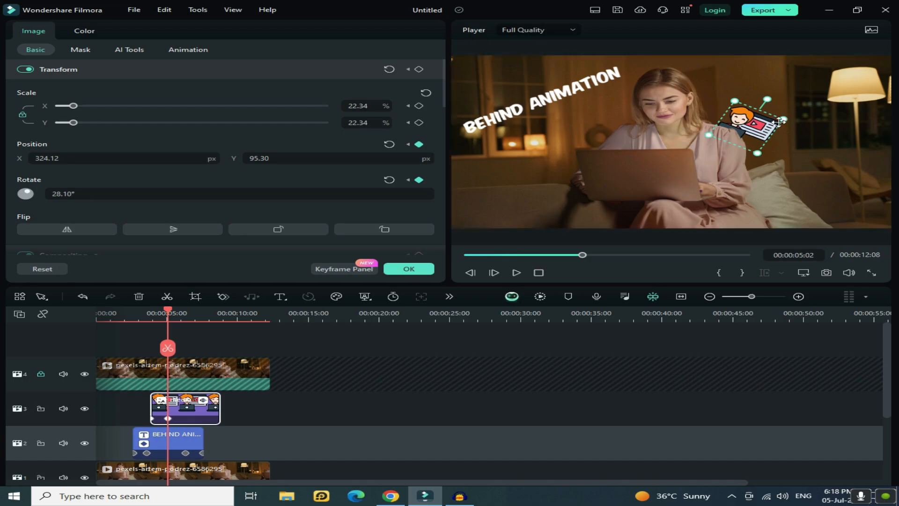
{"action": "left_click_drag", "start_coordinate": [786, 119], "coordinate": [818, 104]}
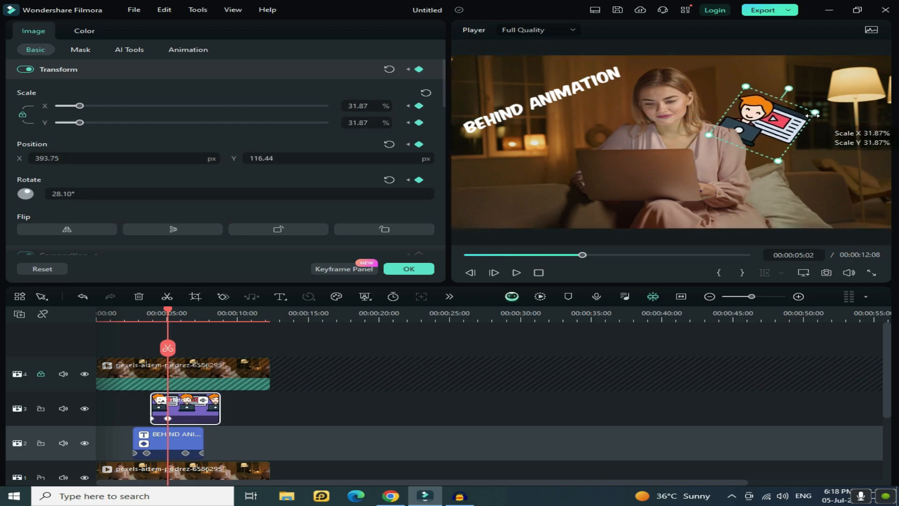
{"action": "left_click", "coordinate": [424, 268]}
- Play back the "media" image's entrance from behind the woman
{"action": "left_click", "coordinate": [539, 273]}
{"action": "left_click", "coordinate": [517, 273]}
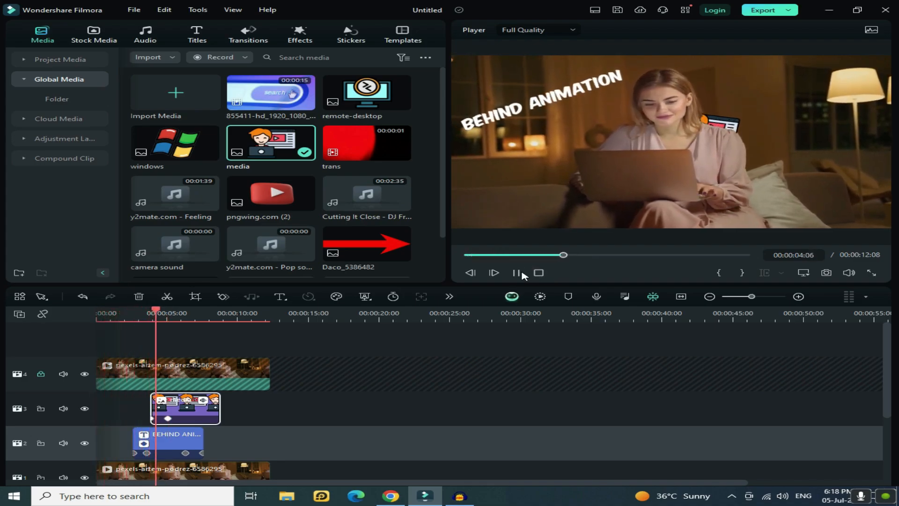
{"action": "left_click", "coordinate": [517, 273]}
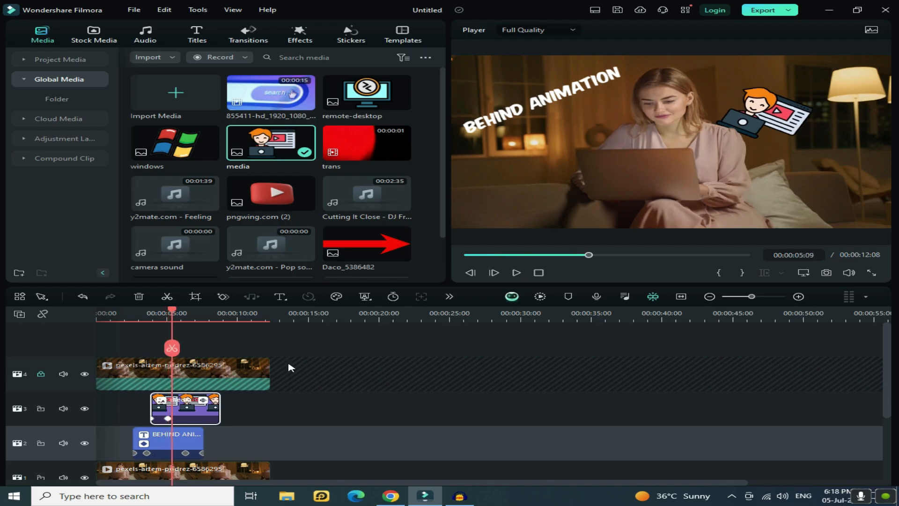
- Show the "media" image's keyframe graph and apply Ease in to all of its transform keyframes
{"action": "double_click", "coordinate": [200, 411]}
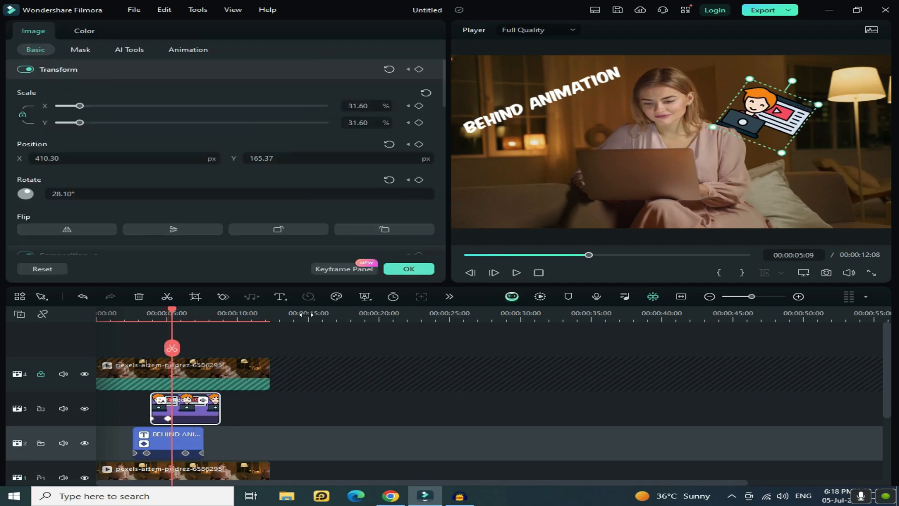
{"action": "left_click", "coordinate": [338, 270]}
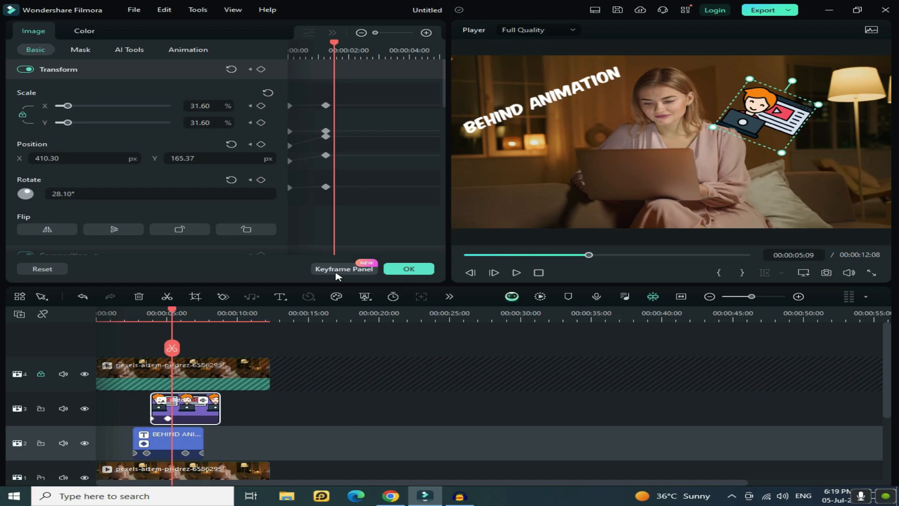
{"action": "left_click_drag", "start_coordinate": [358, 225], "coordinate": [287, 79]}
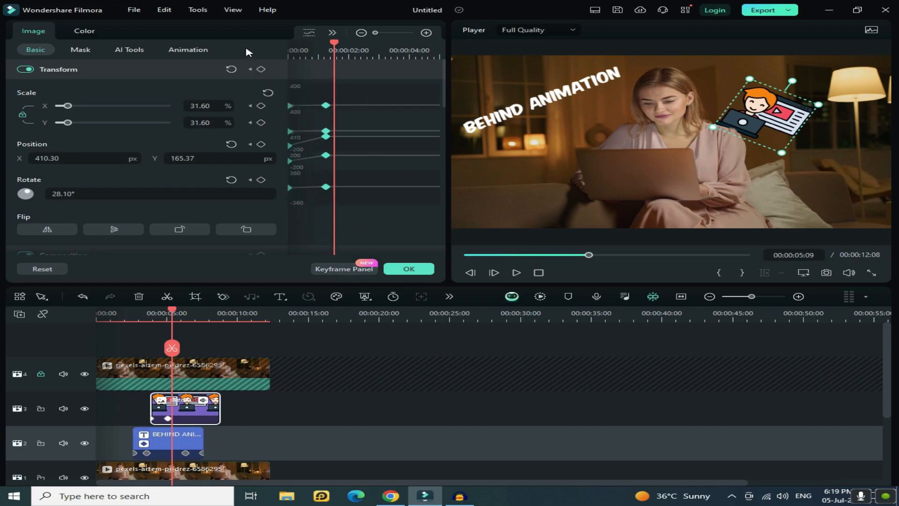
{"action": "right_click", "coordinate": [326, 187]}
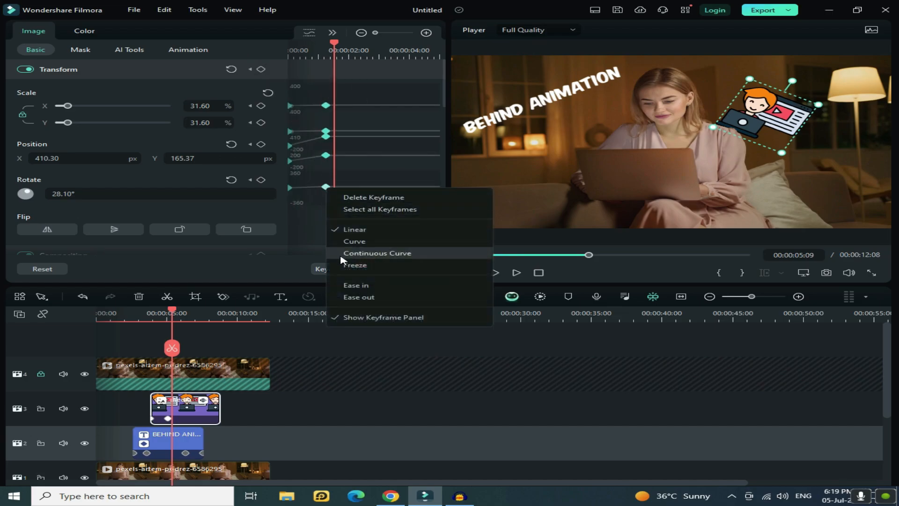
{"action": "left_click", "coordinate": [387, 287]}
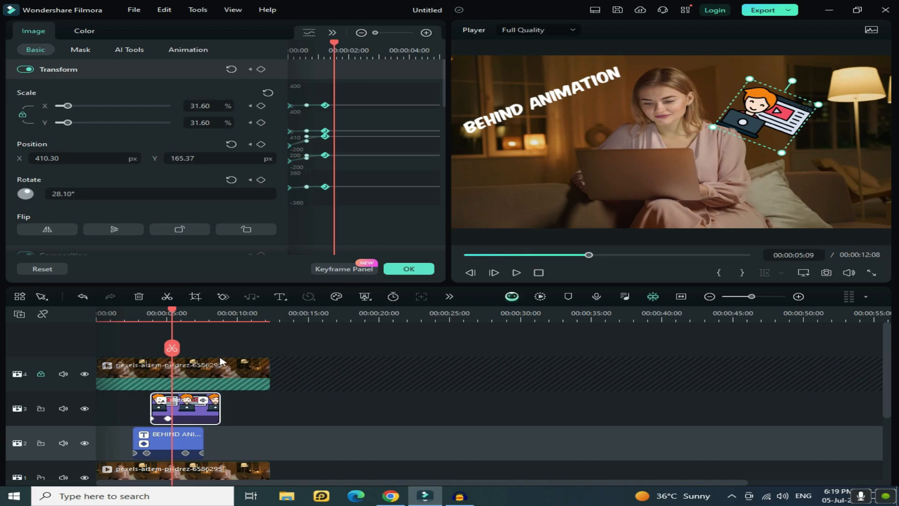
- Preview the image's eased entrance from 00:00:03:17
{"action": "left_click", "coordinate": [148, 315]}
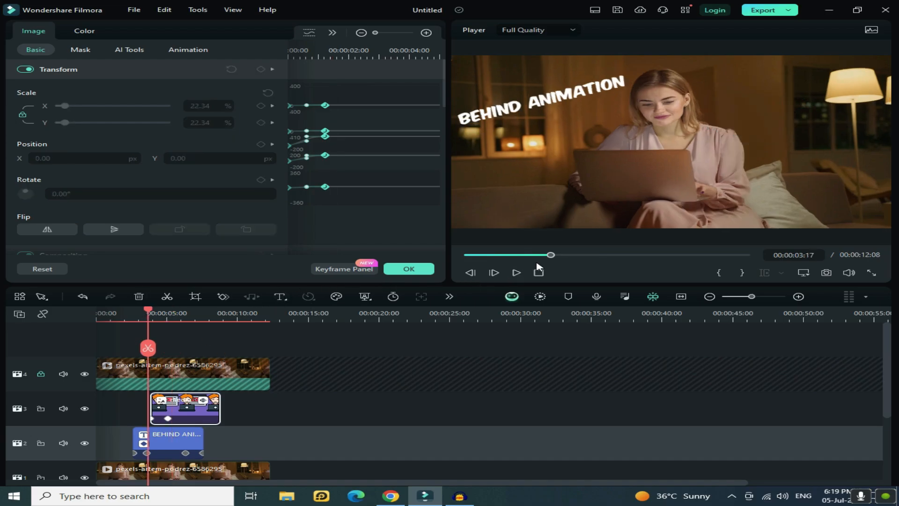
{"action": "left_click", "coordinate": [516, 272]}
{"action": "key", "text": "space"}
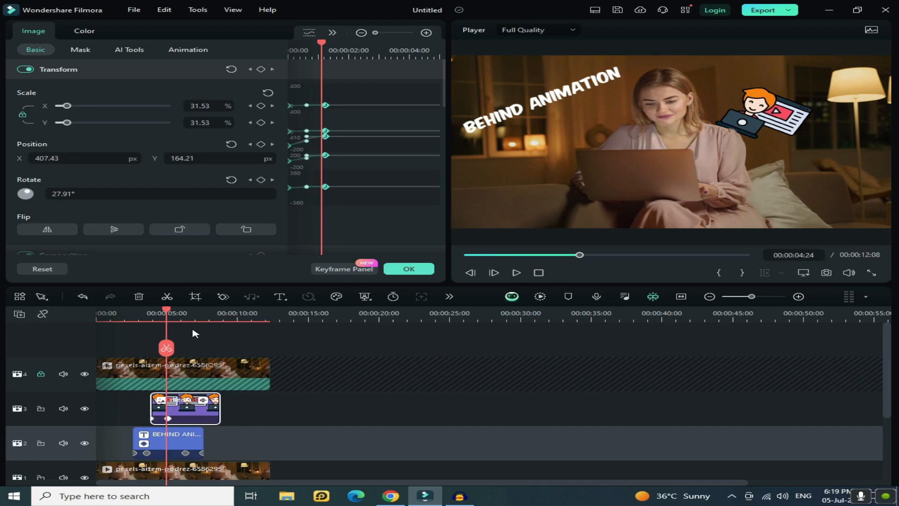
- Trim the end of the "media" image clip to line up with the title's end
{"action": "left_click", "coordinate": [207, 315]}
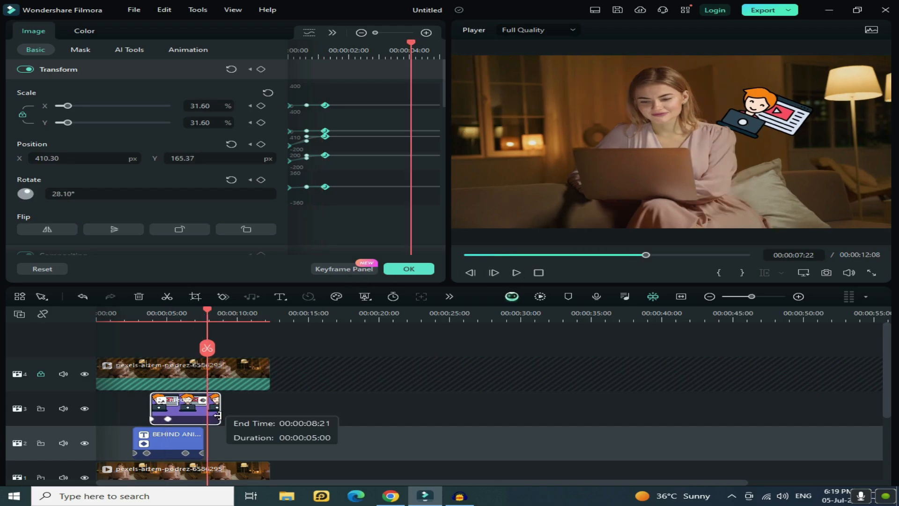
{"action": "left_click_drag", "start_coordinate": [215, 414], "coordinate": [202, 413]}
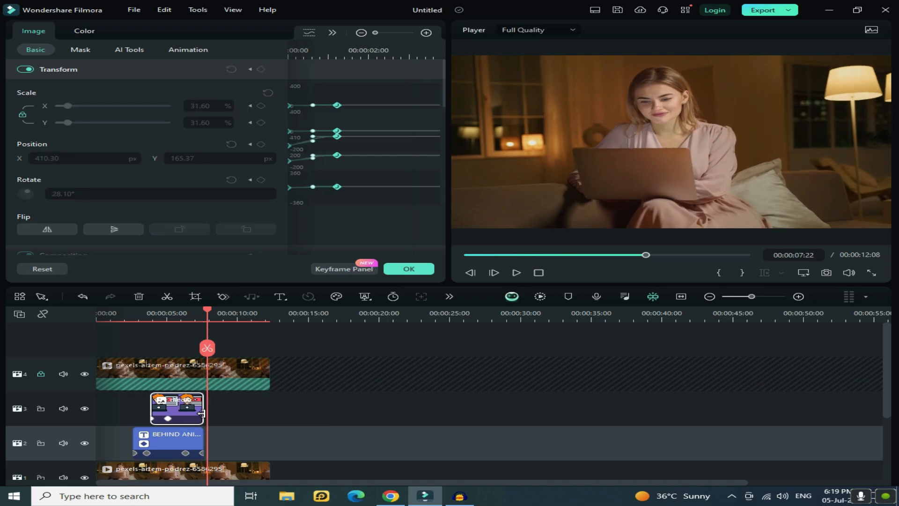
- Add a transform keyframe to the "media" image at 00:00:06:07 to hold its position before the exit
{"action": "left_click", "coordinate": [184, 319]}
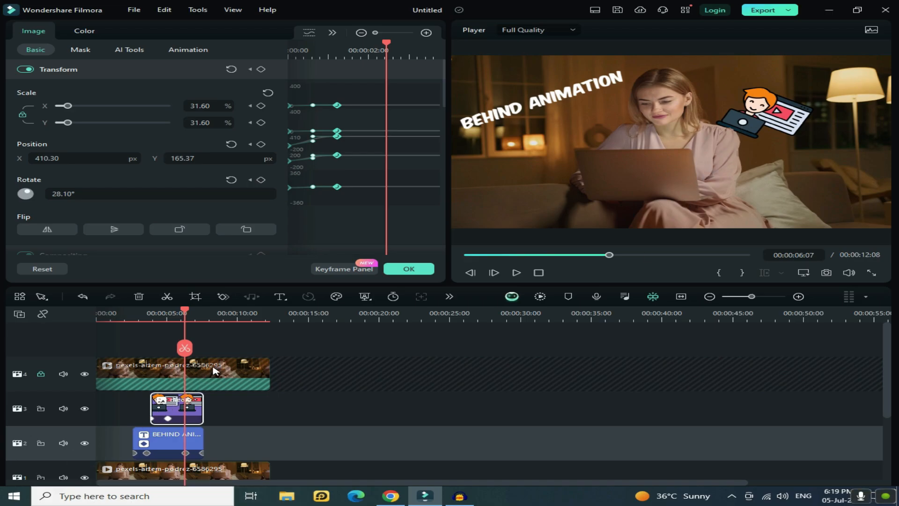
{"action": "left_click", "coordinate": [409, 269]}
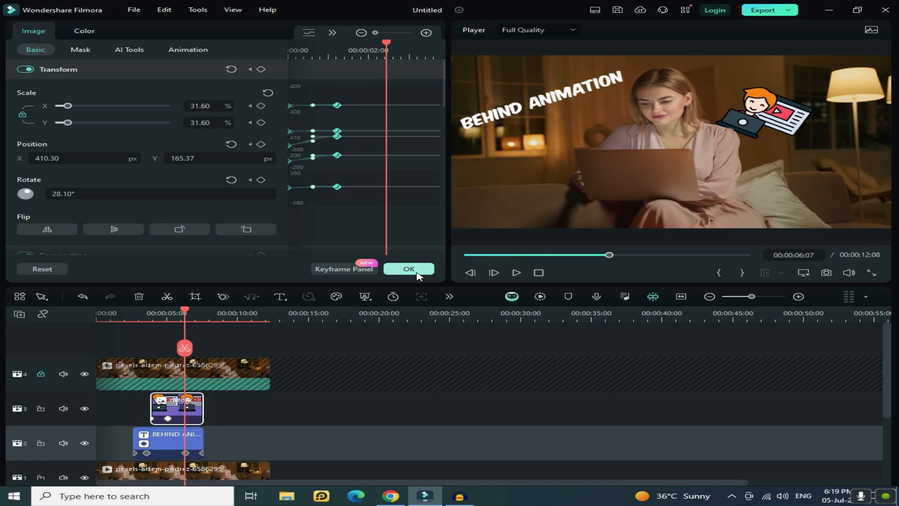
{"action": "left_click", "coordinate": [223, 297]}
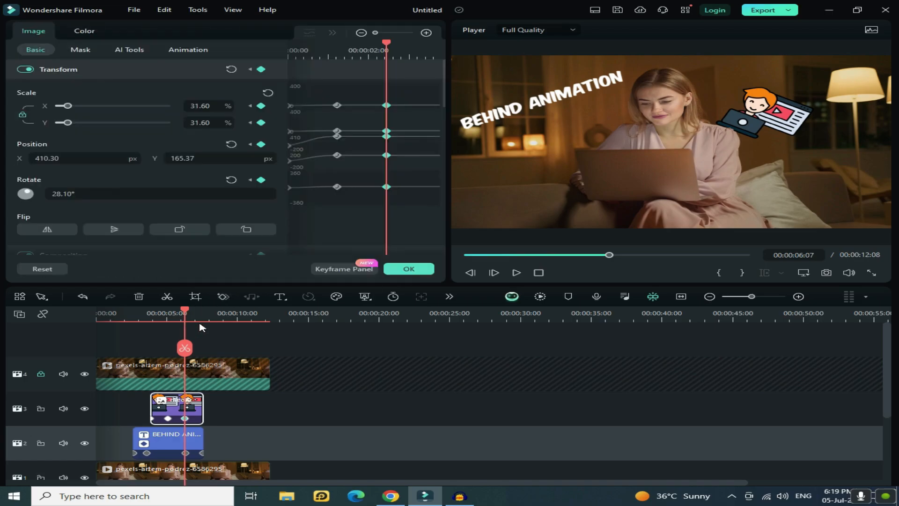
- At 00:00:07:12, shrink the "media" image to 20.18% and move it behind the woman's laptop at X 41.73, Y -233.91
{"action": "left_click_drag", "start_coordinate": [191, 310], "coordinate": [204, 313]}
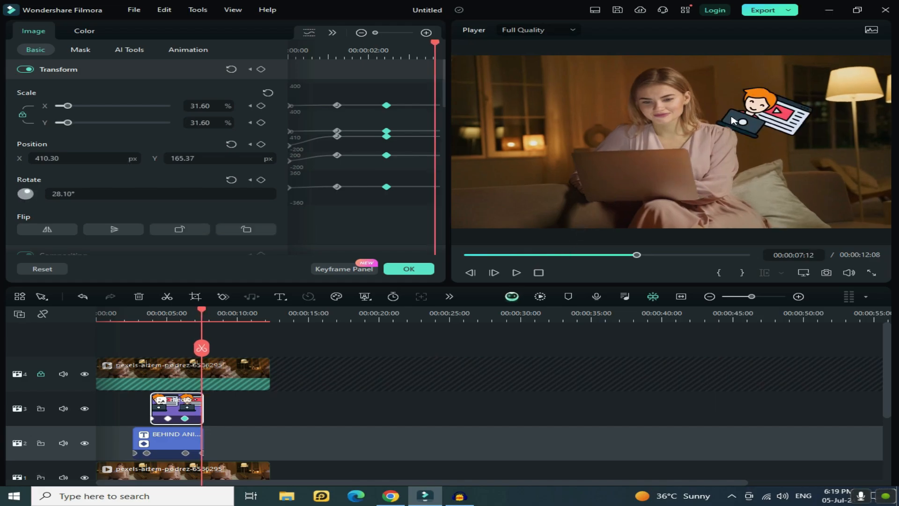
{"action": "left_click", "coordinate": [753, 107]}
{"action": "left_click_drag", "start_coordinate": [753, 106], "coordinate": [671, 156]}
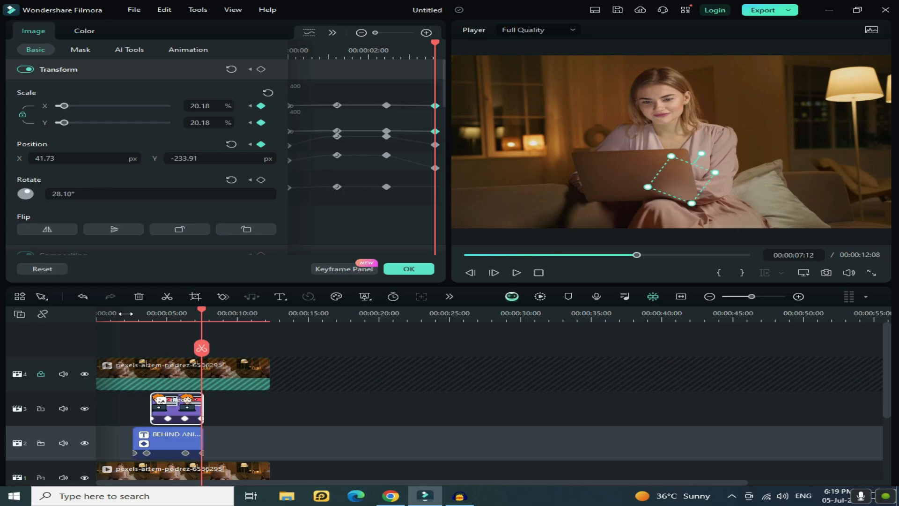
- Preview the "media" image's exit animation, close its properties, and return the playhead to the start
{"action": "left_click", "coordinate": [517, 273]}
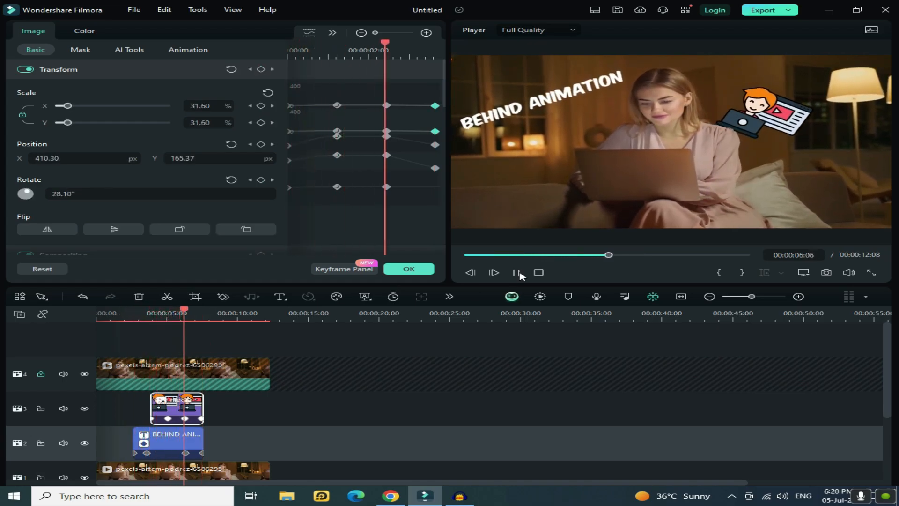
{"action": "left_click", "coordinate": [538, 273]}
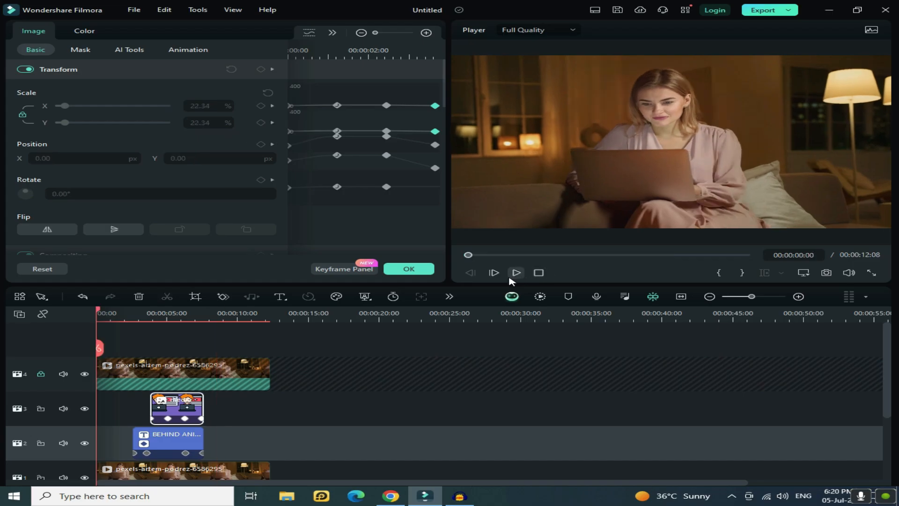
{"action": "left_click_drag", "start_coordinate": [178, 315], "coordinate": [192, 318]}
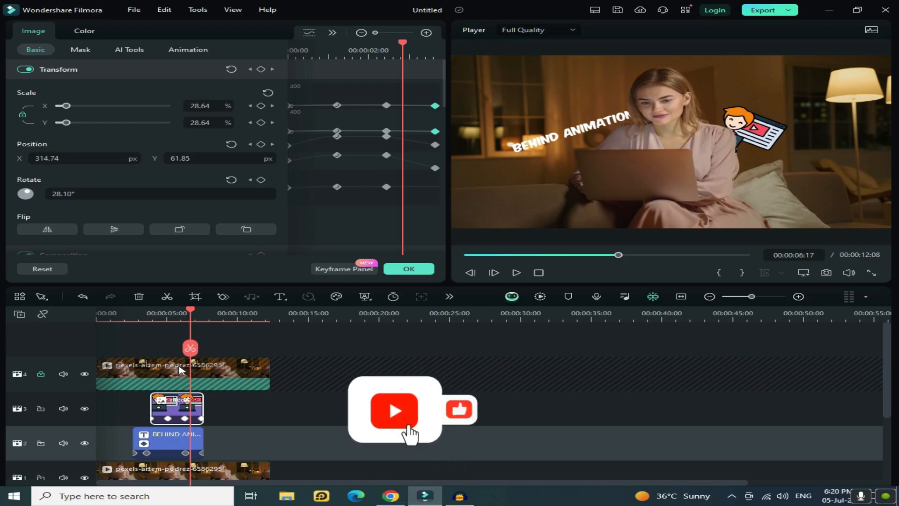
{"action": "left_click", "coordinate": [411, 270]}
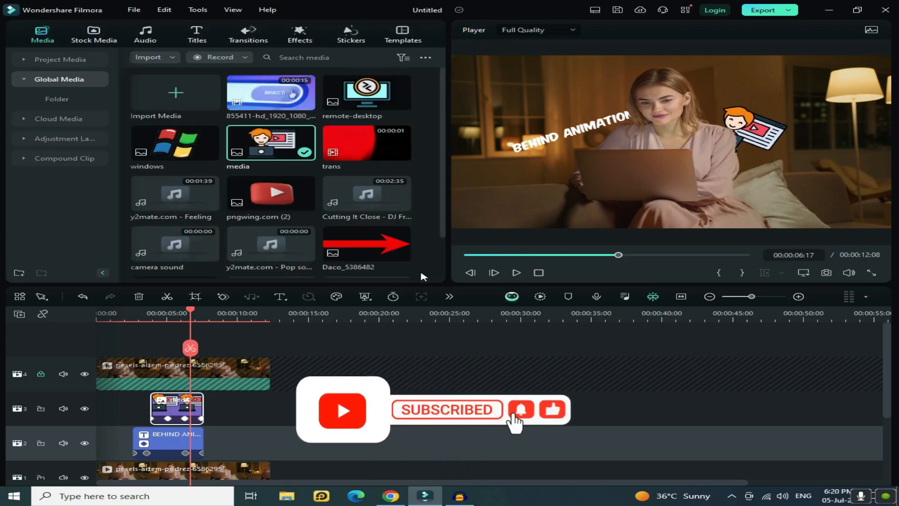
{"action": "left_click", "coordinate": [539, 273]}
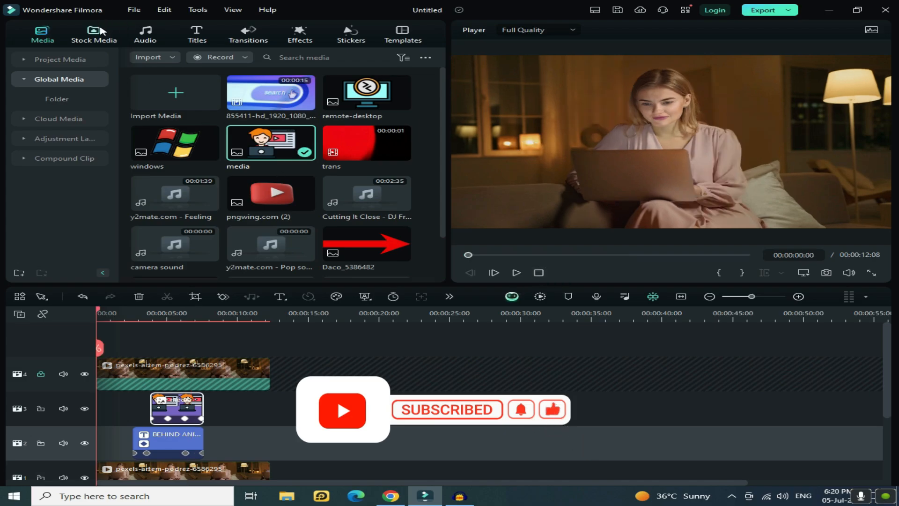
- Add the downloaded Whoosh Swoosh 08 sound effect to audio track 1 below the start of the title
{"action": "left_click", "coordinate": [146, 36]}
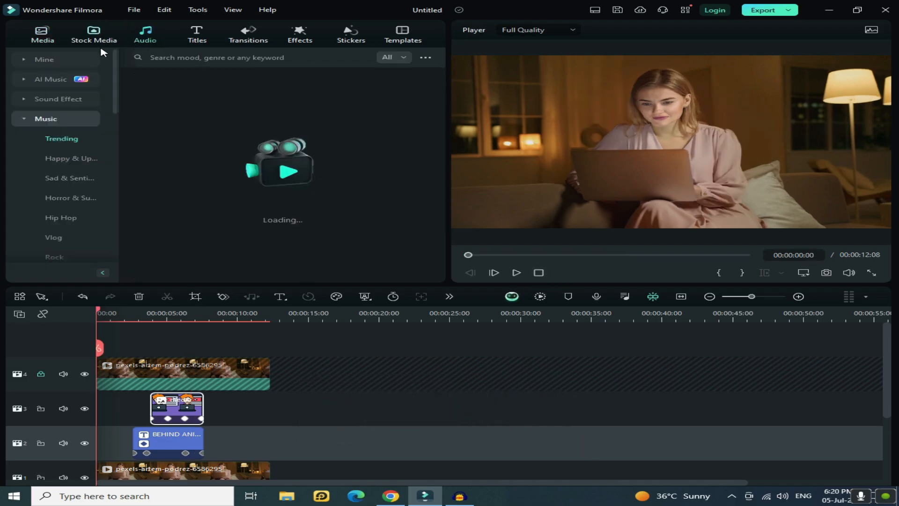
{"action": "left_click", "coordinate": [66, 99]}
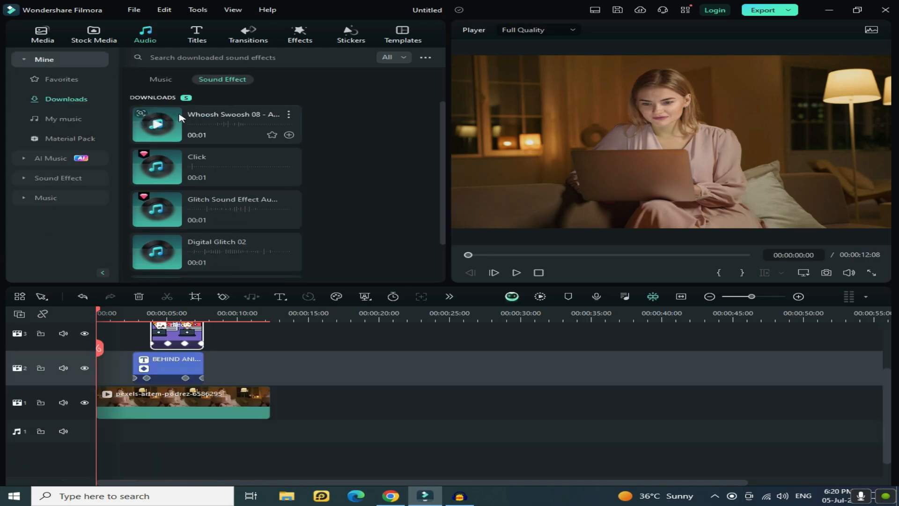
{"action": "left_click", "coordinate": [182, 118]}
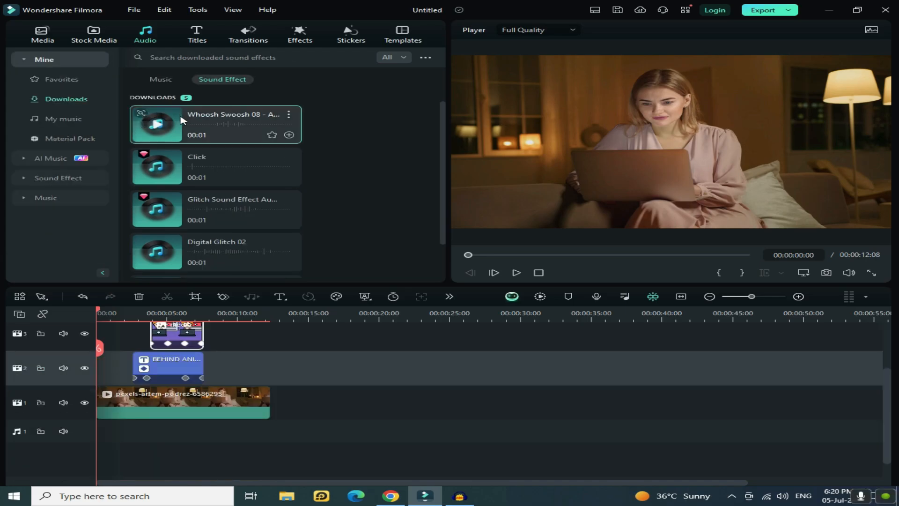
{"action": "left_click_drag", "start_coordinate": [182, 121], "coordinate": [140, 423]}
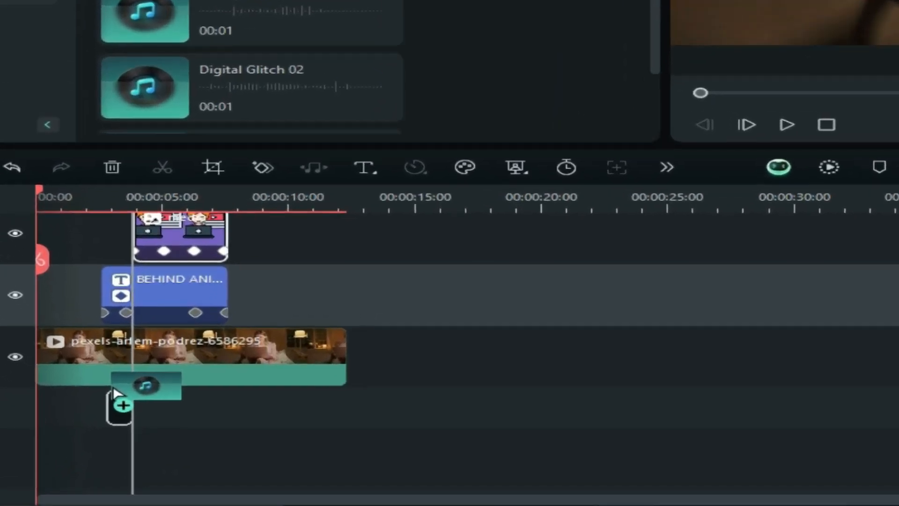
{"action": "left_click_drag", "start_coordinate": [115, 392], "coordinate": [121, 391]}
- Trim the silence from the whoosh's start and align the clip with the beginning of the BEHIND ANIMATION title
{"action": "left_click", "coordinate": [119, 197]}
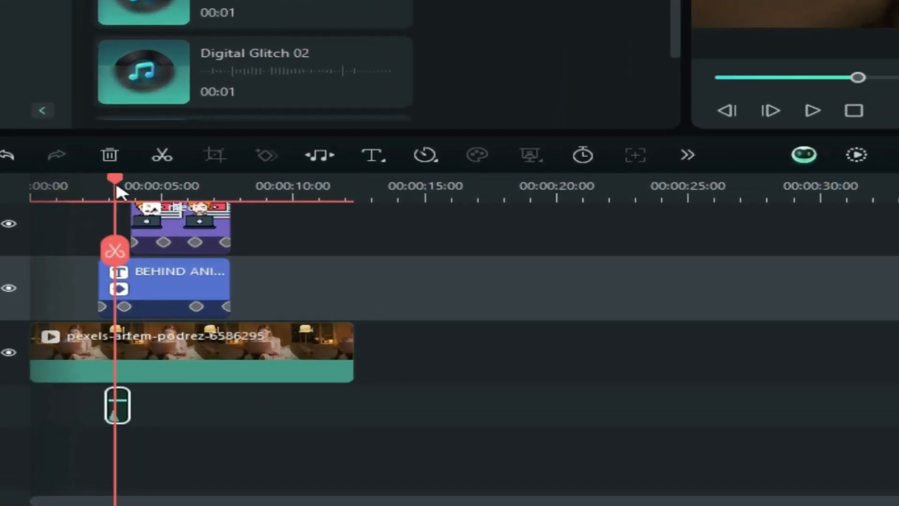
{"action": "left_click_drag", "start_coordinate": [117, 186], "coordinate": [96, 178]}
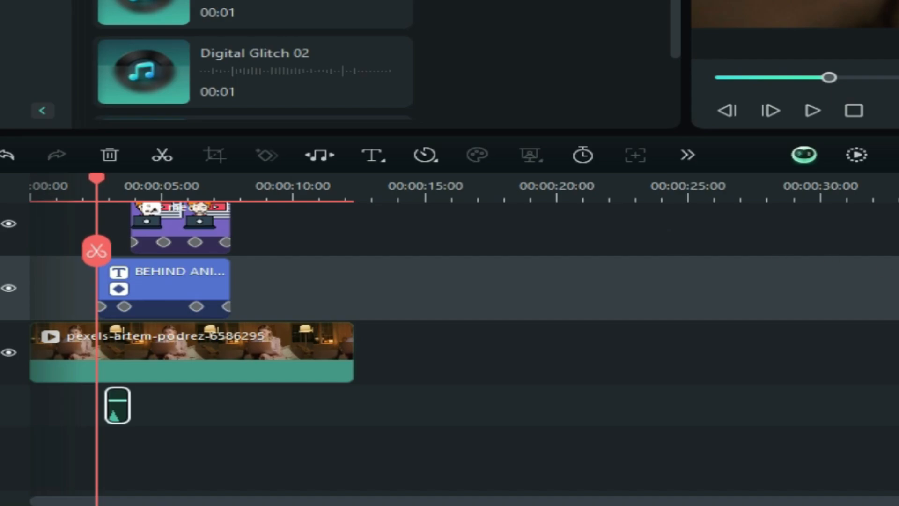
{"action": "scroll", "coordinate": [718, 359], "scroll_direction": "up", "scroll_amount": 5}
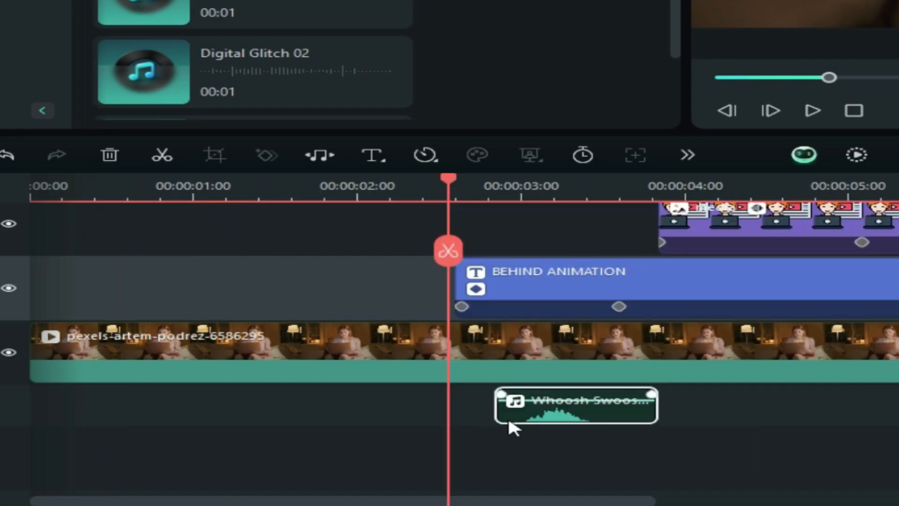
{"action": "left_click_drag", "start_coordinate": [500, 421], "coordinate": [516, 421]}
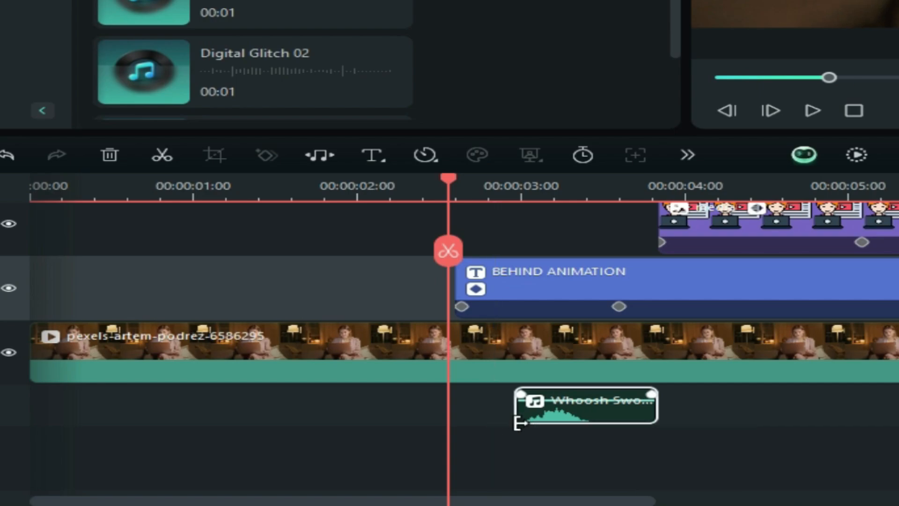
{"action": "left_click_drag", "start_coordinate": [578, 418], "coordinate": [497, 412]}
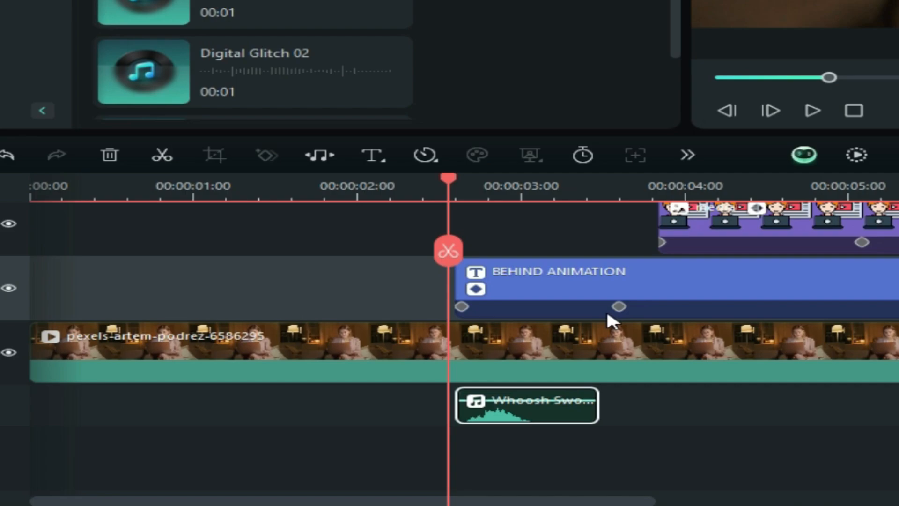
- Move the title's second keyframe earlier to 00:00:03:00 at the whoosh's peak and preview the entrance
{"action": "left_click", "coordinate": [631, 294]}
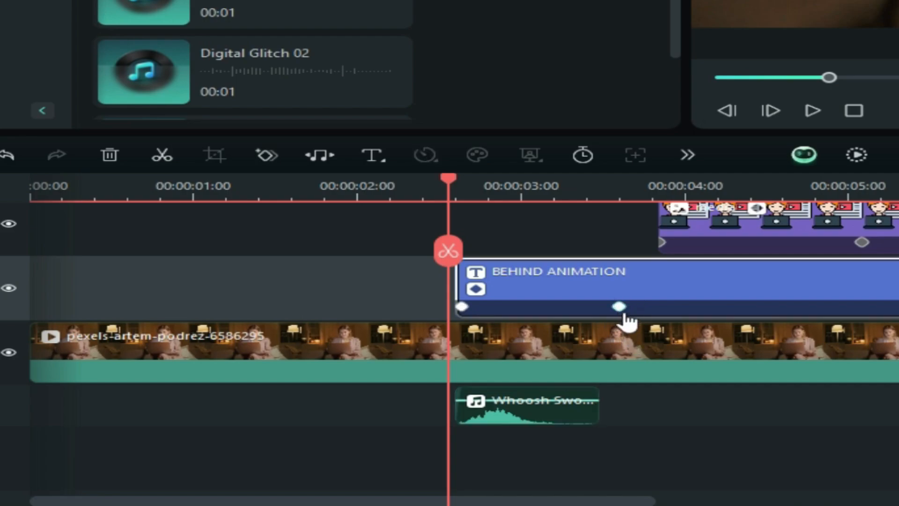
{"action": "left_click_drag", "start_coordinate": [619, 312], "coordinate": [520, 307]}
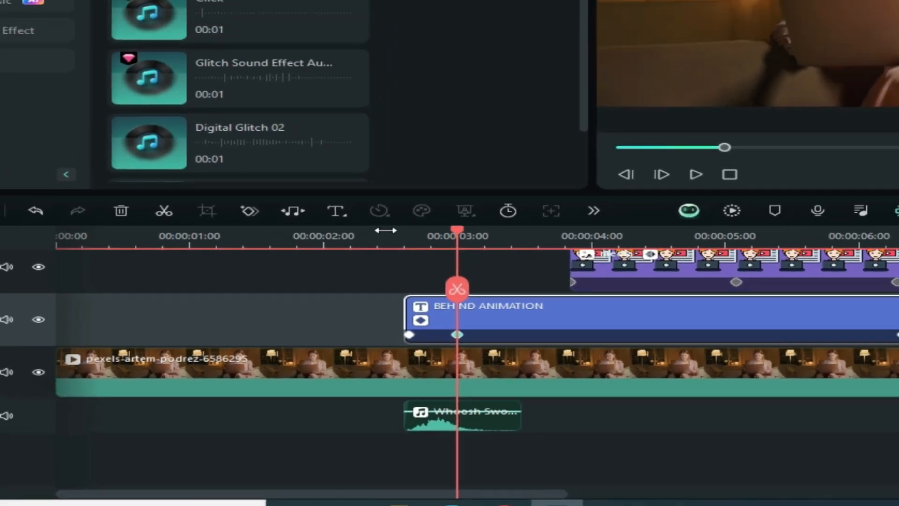
{"action": "left_click", "coordinate": [434, 176]}
{"action": "left_click", "coordinate": [514, 274]}
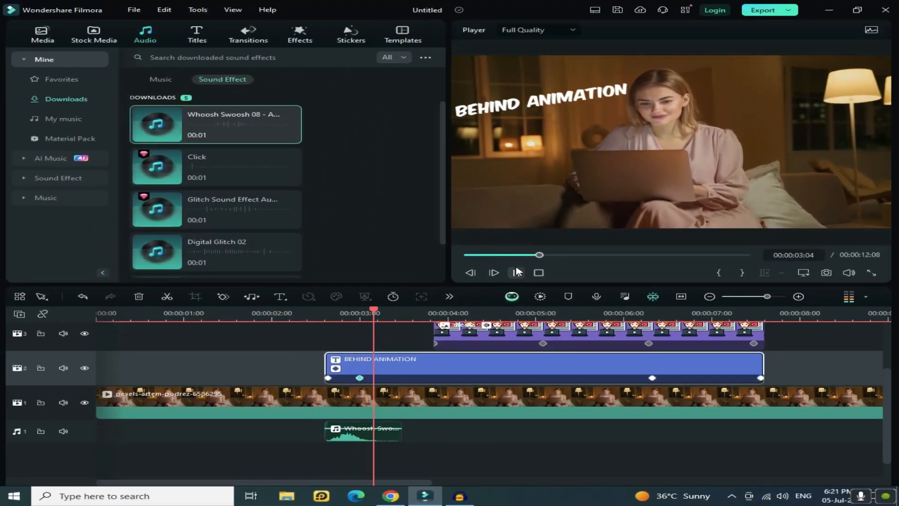
- Trim the end of the whoosh clip and paste a copy at 00:00:03:21, where the "media" image begins
{"action": "left_click_drag", "start_coordinate": [402, 430], "coordinate": [368, 435]}
{"action": "right_click", "coordinate": [363, 438]}
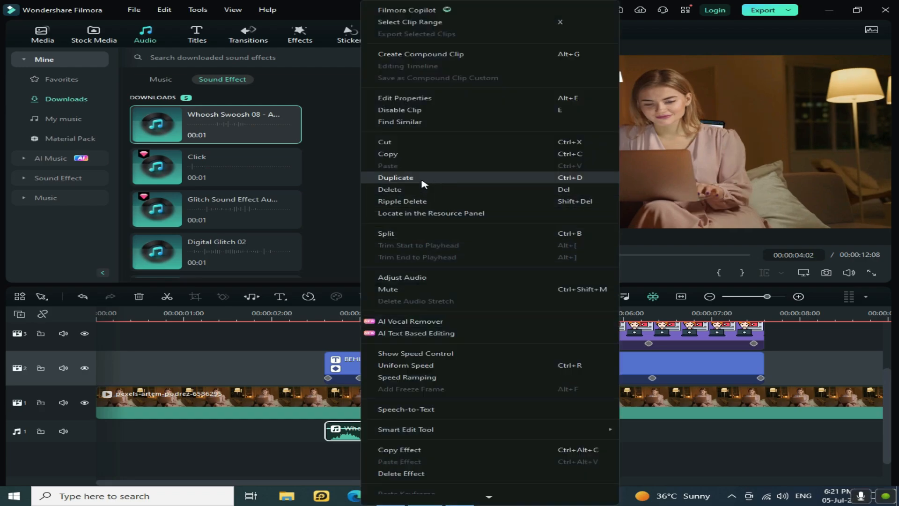
{"action": "left_click", "coordinate": [424, 149]}
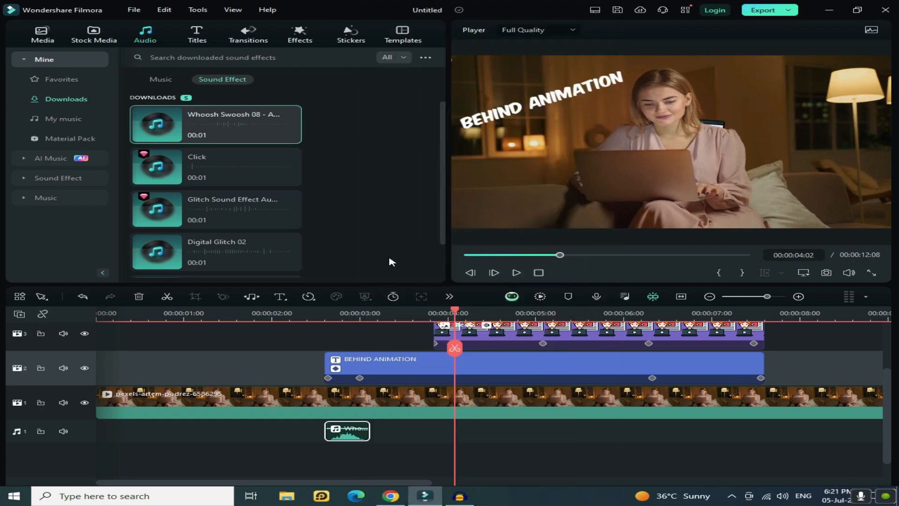
{"action": "left_click", "coordinate": [432, 315]}
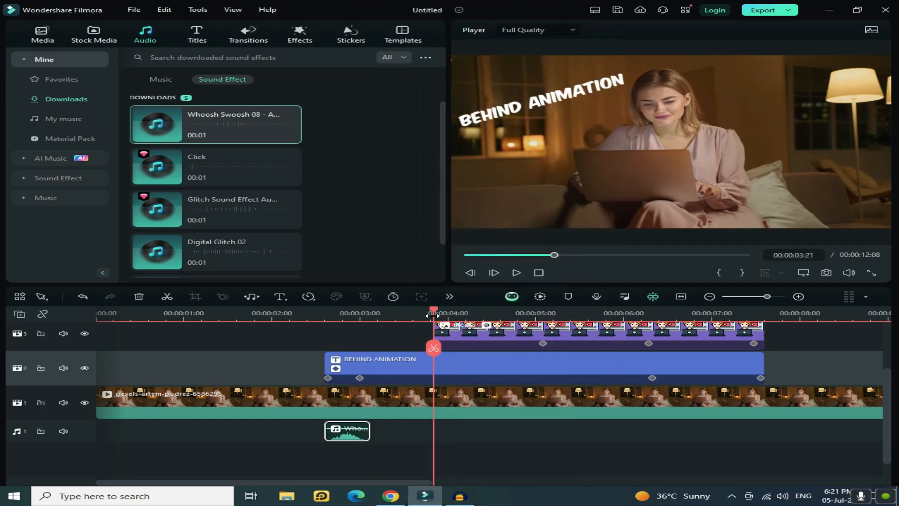
{"action": "right_click", "coordinate": [462, 434]}
{"action": "left_click", "coordinate": [482, 166]}
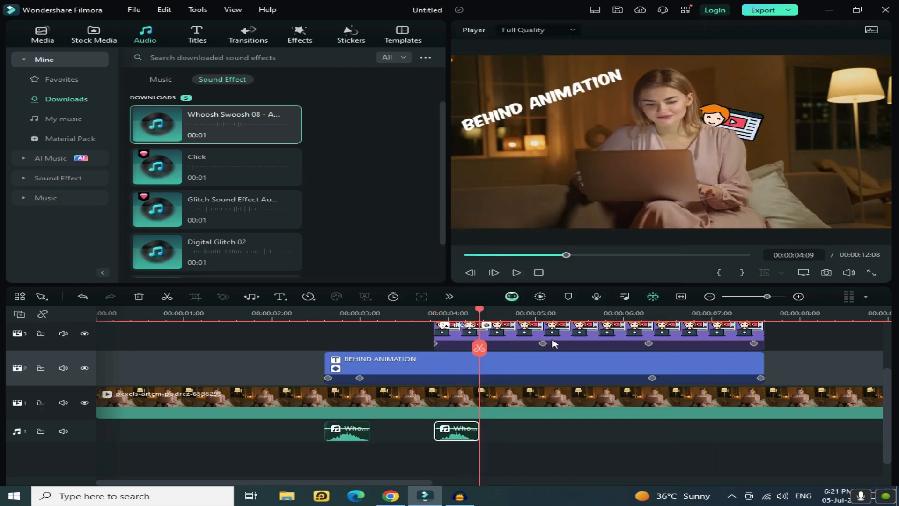
- Move the "media" image's second keyframe to 00:00:04:09 and its last keyframe to the clip's end
{"action": "left_click", "coordinate": [545, 346]}
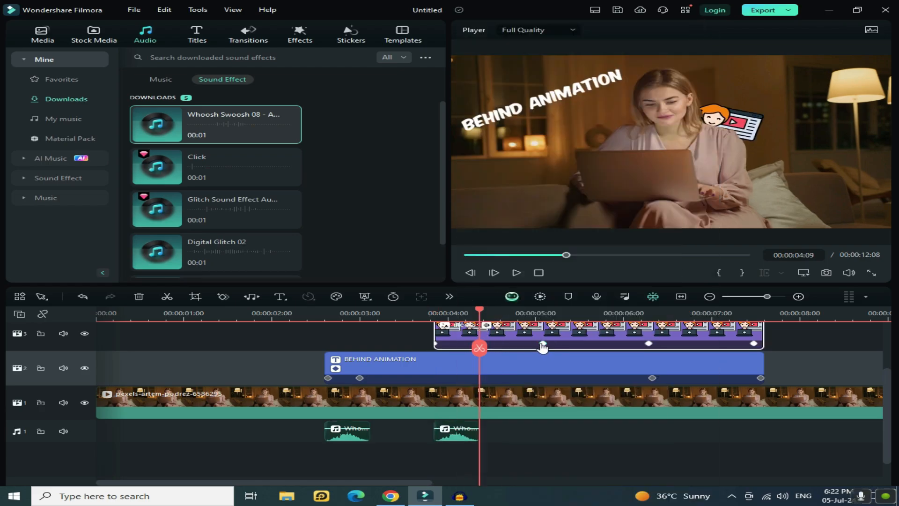
{"action": "left_click_drag", "start_coordinate": [543, 346], "coordinate": [480, 355]}
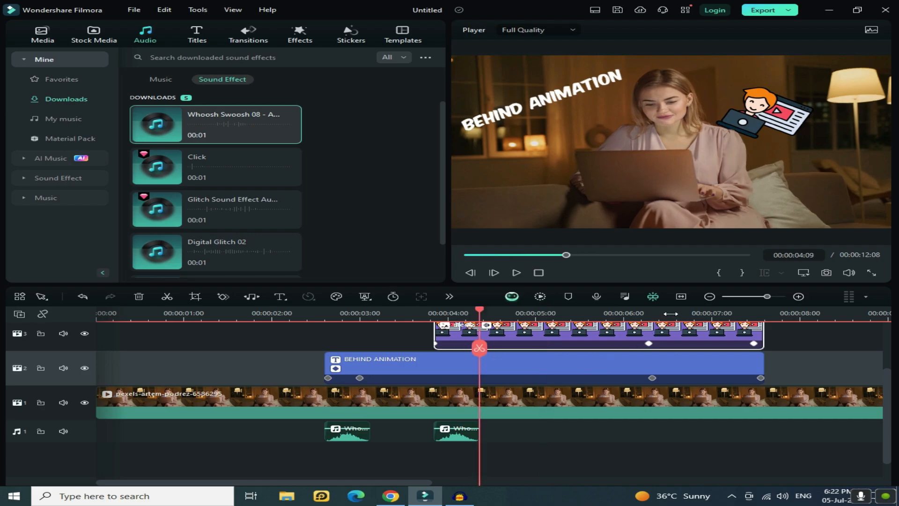
{"action": "left_click_drag", "start_coordinate": [645, 311], "coordinate": [710, 332]}
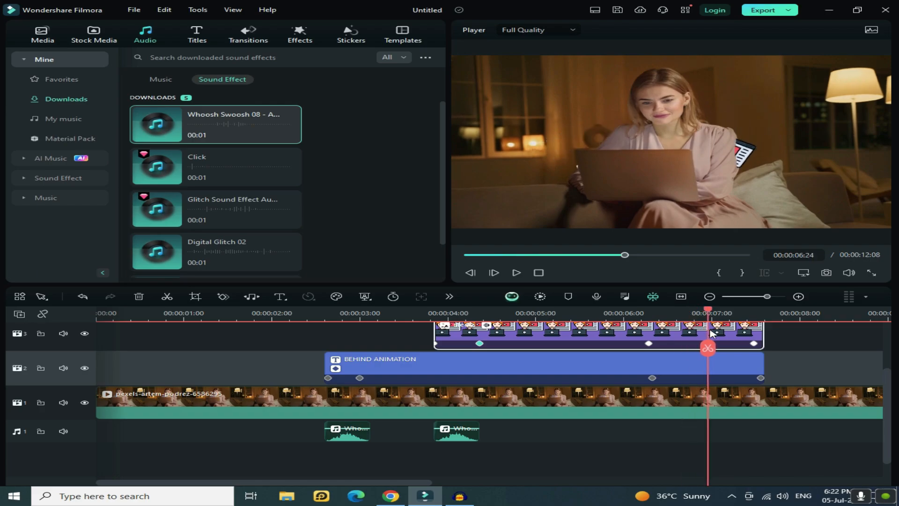
{"action": "left_click", "coordinate": [753, 345]}
{"action": "left_click", "coordinate": [765, 346]}
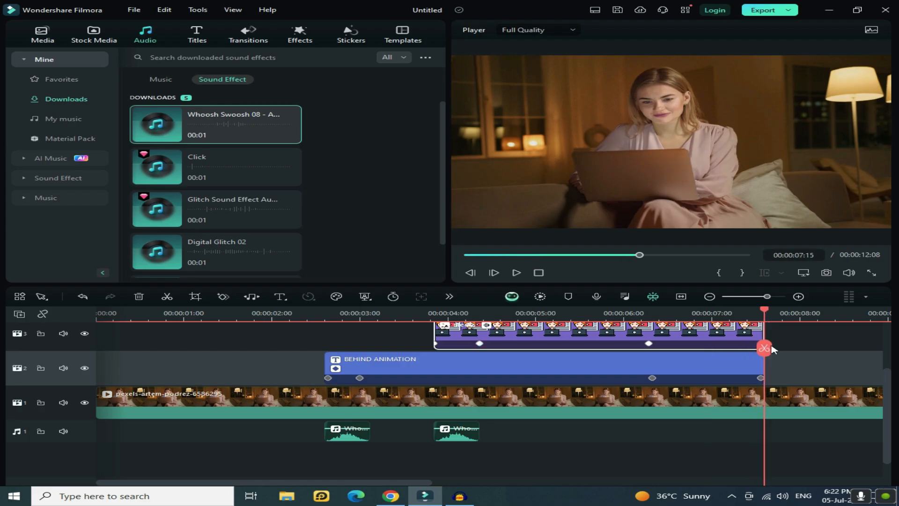
- Move the "media" image's third keyframe to 00:00:07:01 and paste another whoosh copy on the audio track there
{"action": "left_click", "coordinate": [650, 344]}
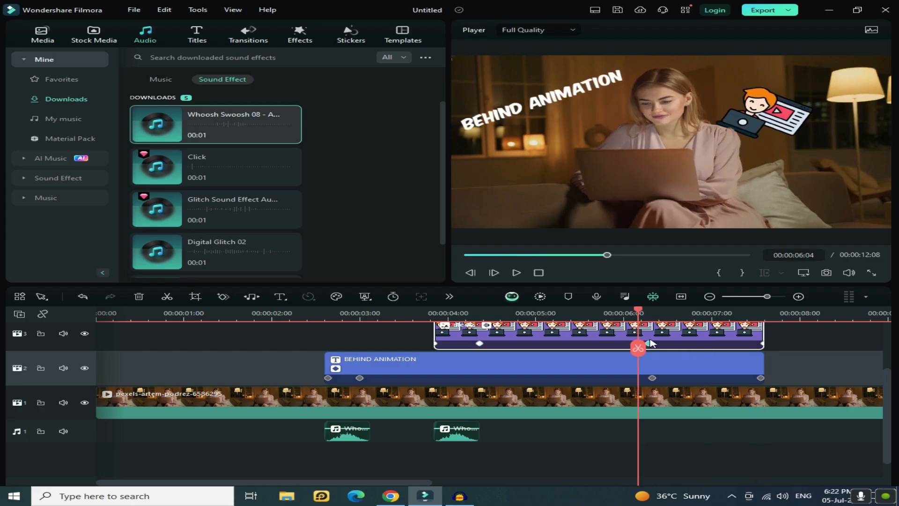
{"action": "left_click_drag", "start_coordinate": [651, 347], "coordinate": [715, 346]}
{"action": "left_click", "coordinate": [715, 346]}
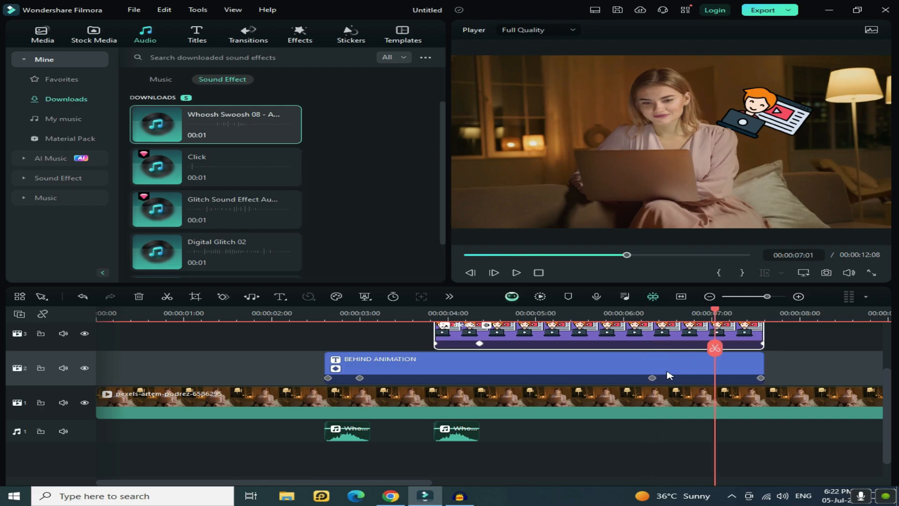
{"action": "right_click", "coordinate": [752, 431]}
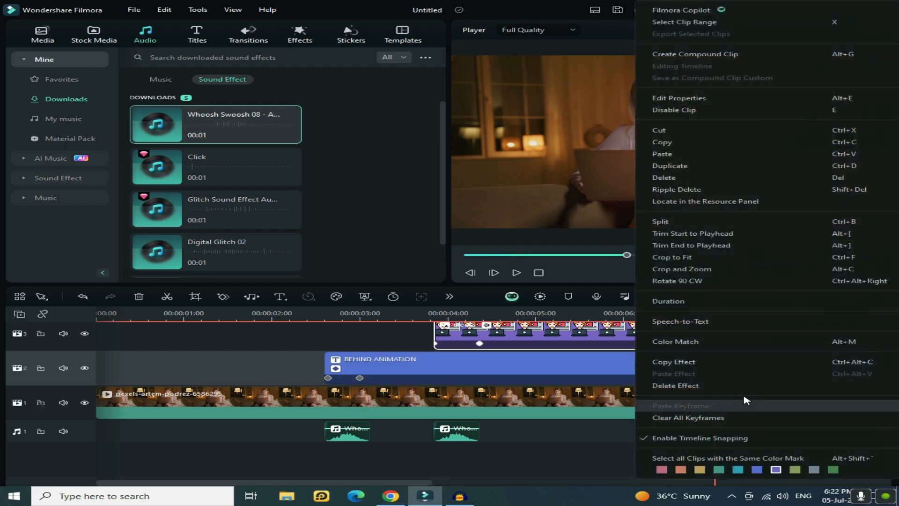
{"action": "left_click", "coordinate": [747, 150]}
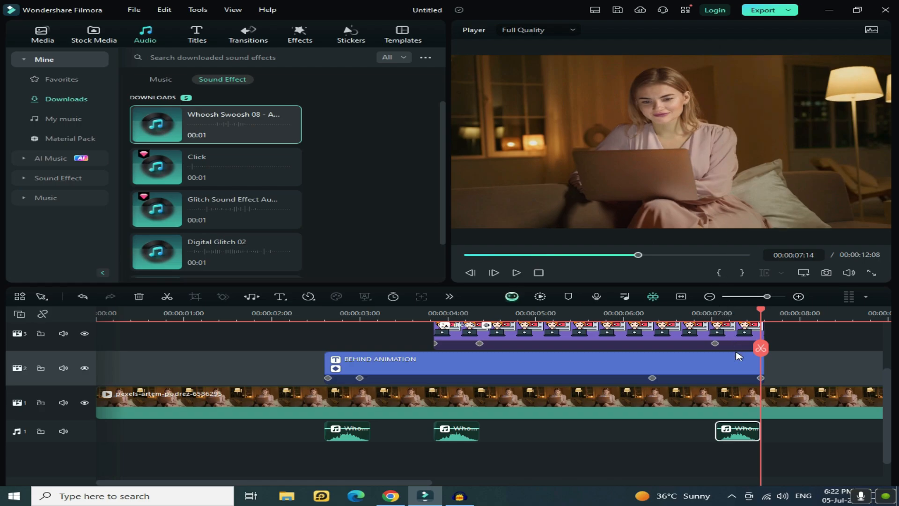
- Move the title's third keyframe to 00:00:07:01 to match the image's exit, and play back the finished effect
{"action": "left_click", "coordinate": [719, 366]}
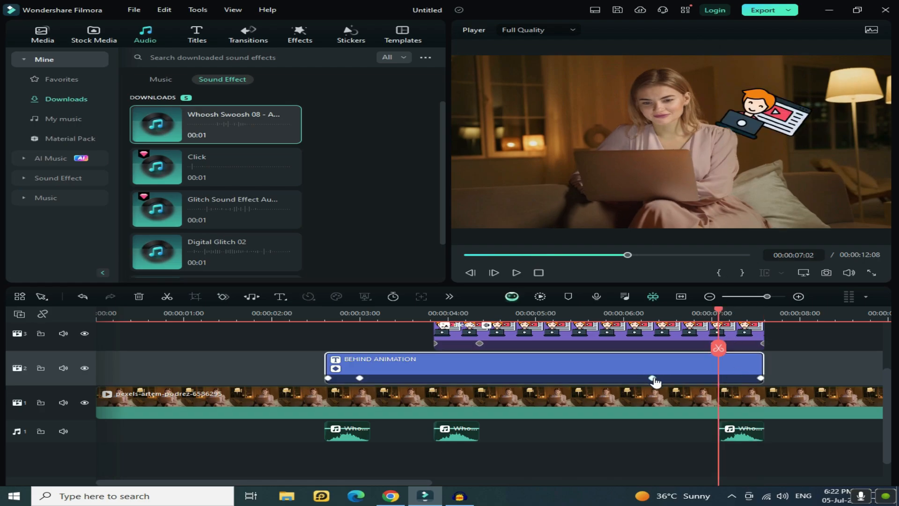
{"action": "left_click_drag", "start_coordinate": [653, 379], "coordinate": [711, 385]}
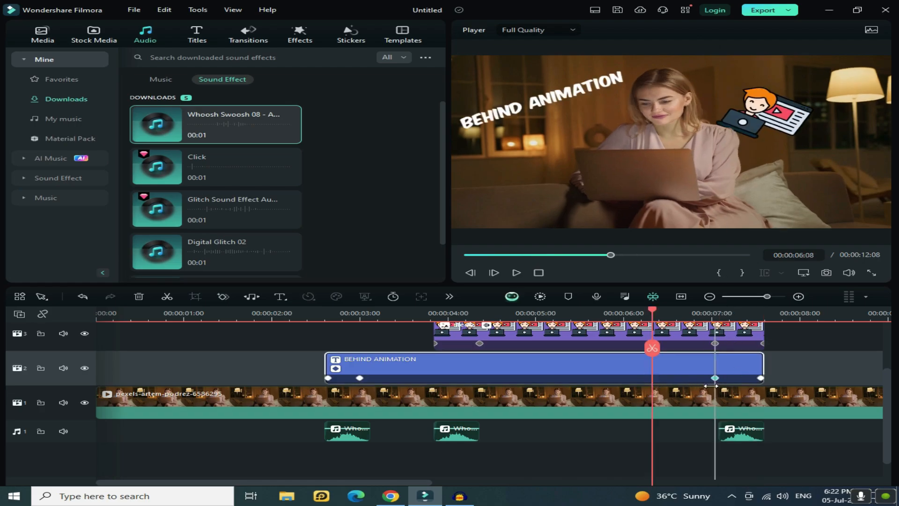
{"action": "left_click", "coordinate": [715, 391]}
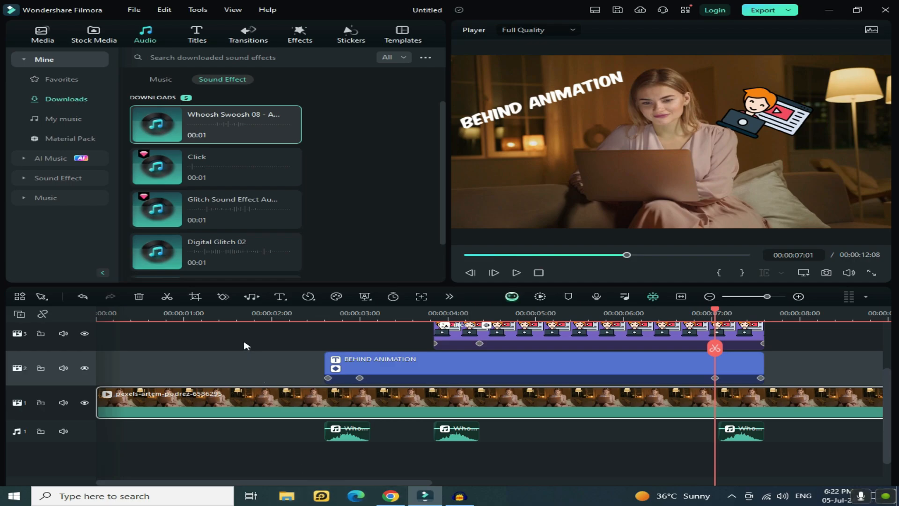
{"action": "left_click", "coordinate": [538, 274]}
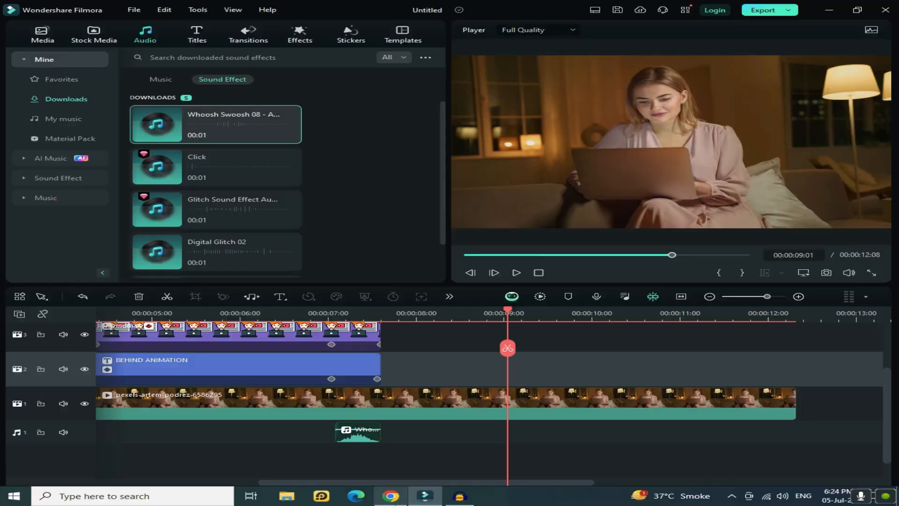
- Switch to Chrome and view the Learn Easy Way and Paise Kamao YouTube channels' videos
{"action": "left_click", "coordinate": [390, 496]}
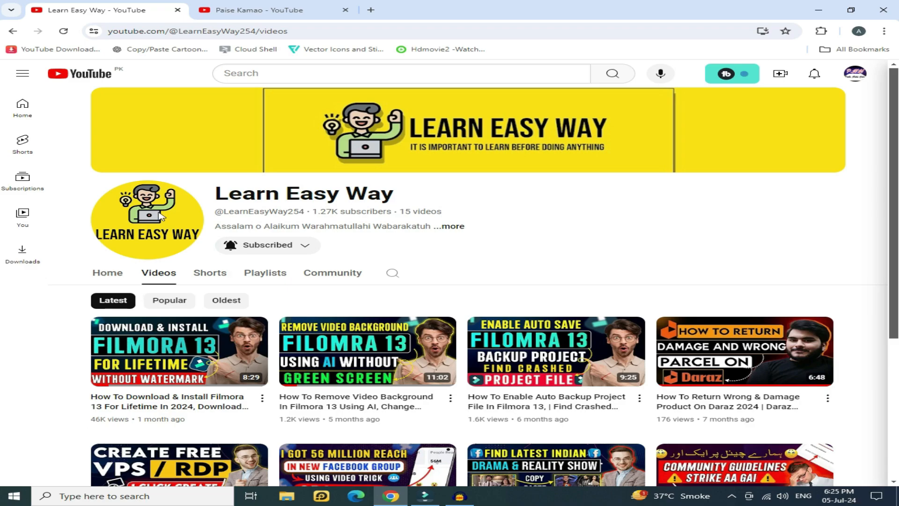
{"action": "left_click", "coordinate": [264, 13]}
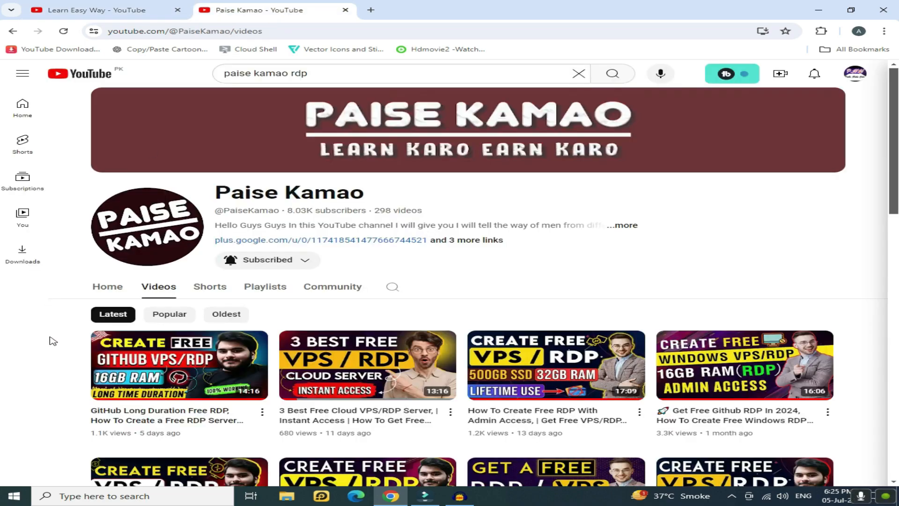